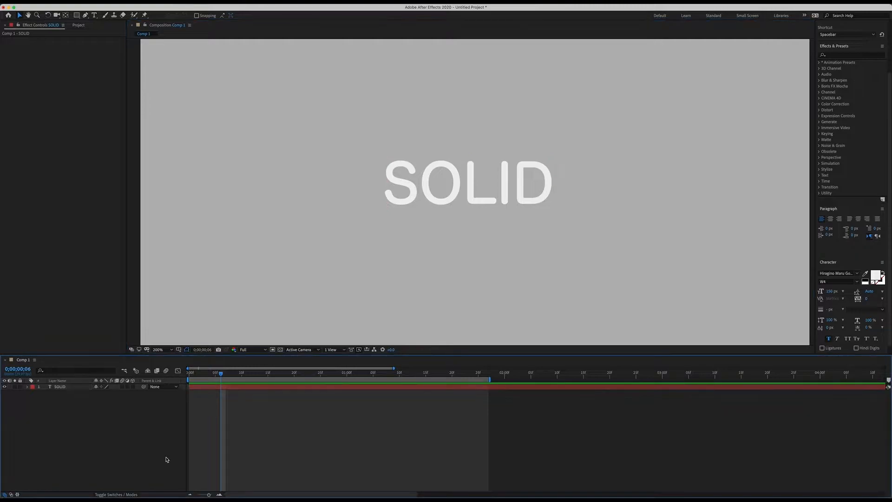
# Step: Nudge the SOLID text layer slightly down and to the right in the composition
pyautogui.click(56, 388)
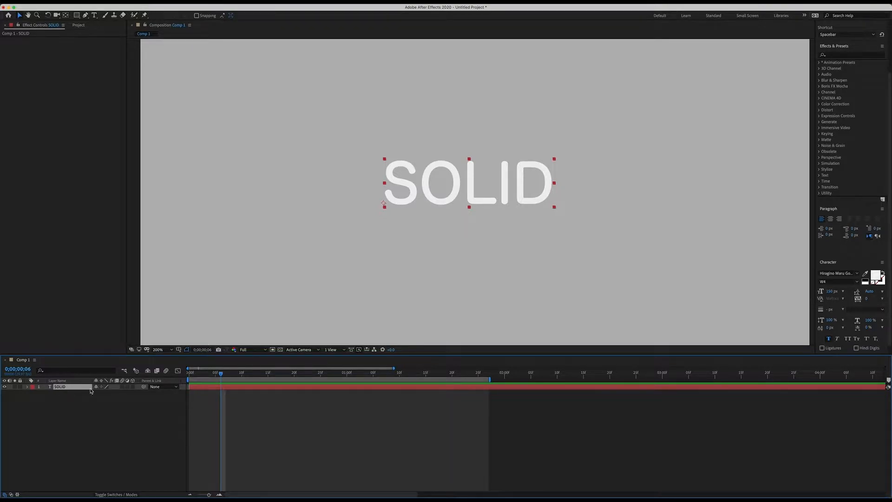
pyautogui.moveTo(414, 188)
pyautogui.mouseDown()
pyautogui.moveTo(408, 193)
pyautogui.moveTo(417, 191)
pyautogui.mouseUp()
pyautogui.click(146, 426)
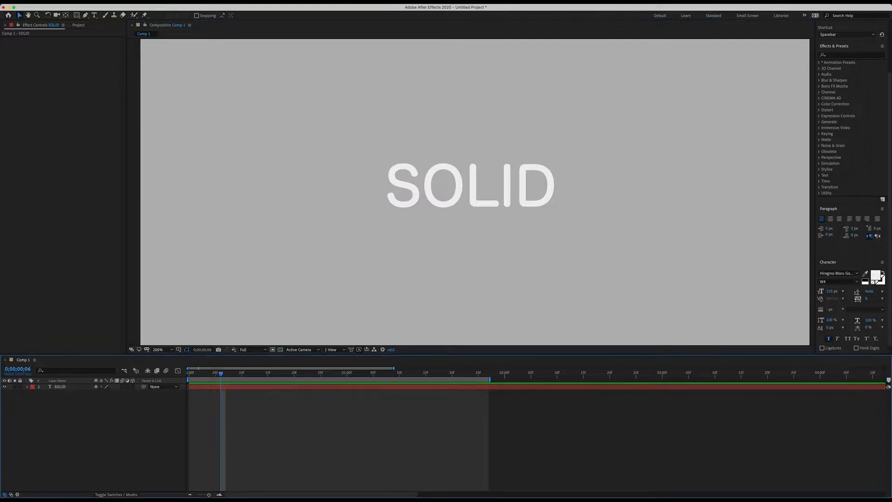
# Step: Create a new 1920 × 1080 px solid layer named SOLID01
pyautogui.click(114, 5)
pyautogui.moveTo(124, 10)
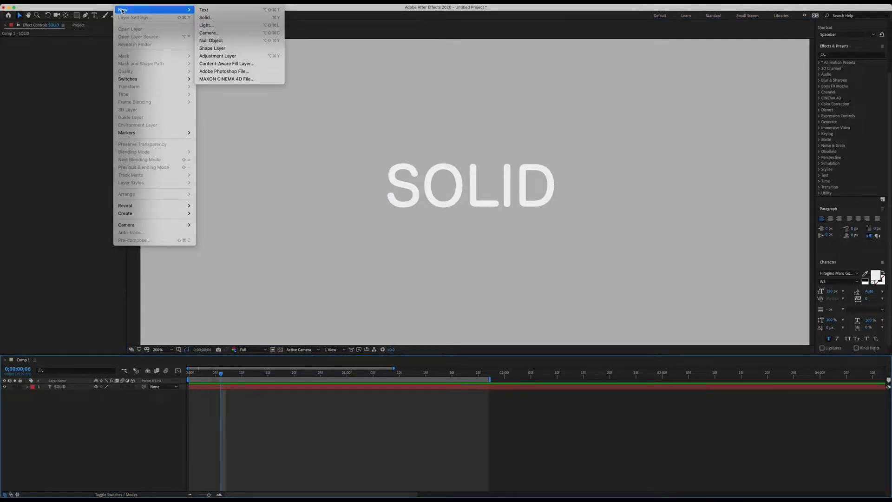
pyautogui.click(228, 20)
pyautogui.write('SOLID01')
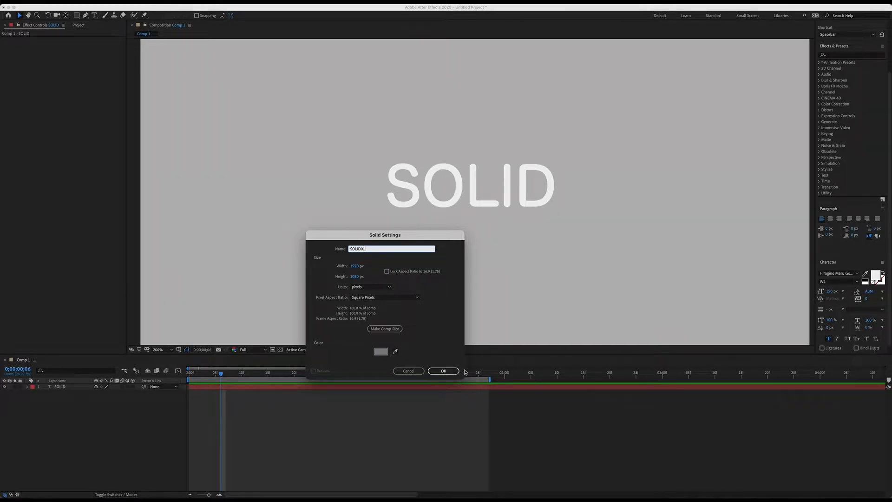
pyautogui.click(446, 371)
# Step: Compare the stacking and extents of the SOLID01 solid layer and the SOLID text layer
pyautogui.click(72, 427)
pyautogui.click(63, 388)
pyautogui.click(63, 393)
pyautogui.click(68, 387)
pyautogui.click(68, 394)
pyautogui.click(68, 388)
pyautogui.click(66, 394)
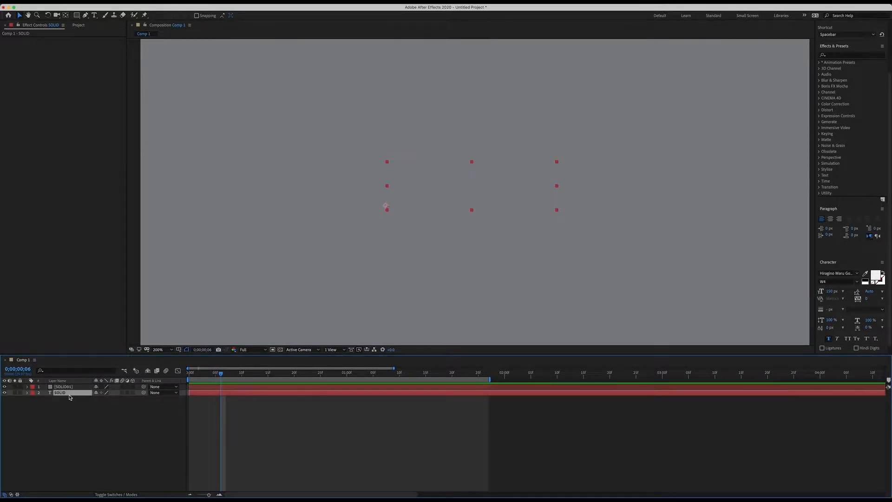
pyautogui.click(64, 388)
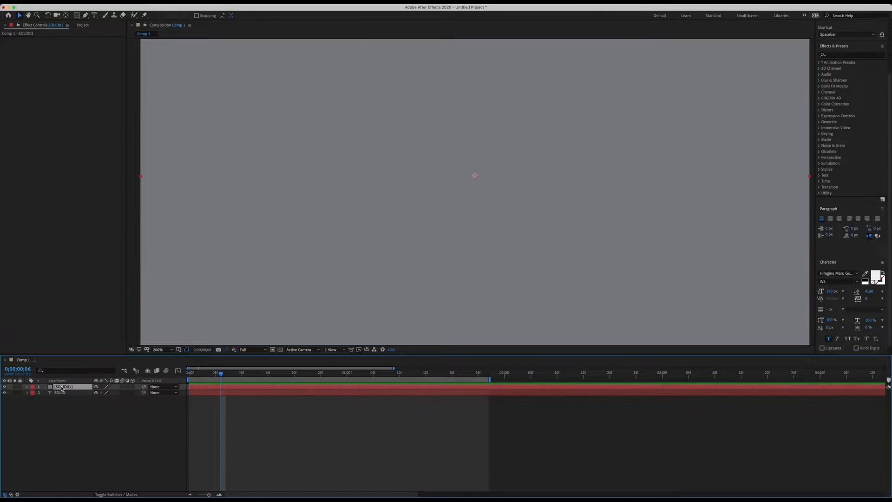
pyautogui.click(129, 3)
pyautogui.moveTo(163, 10)
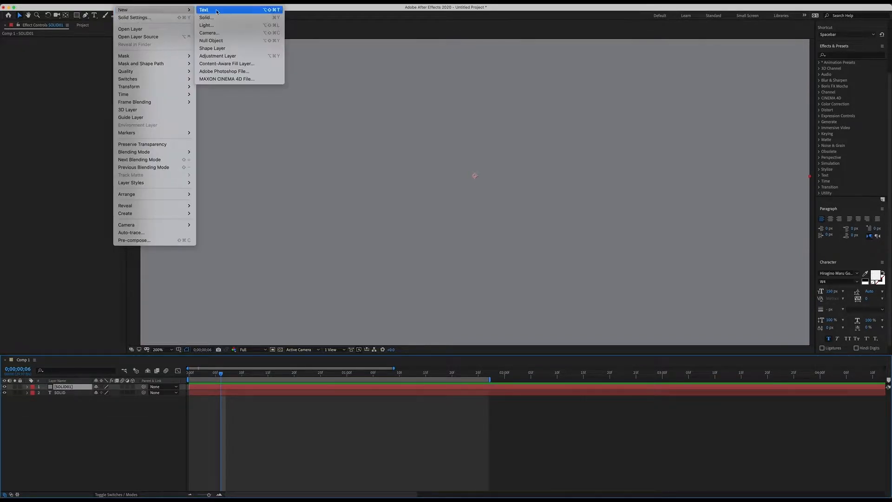
pyautogui.click(64, 411)
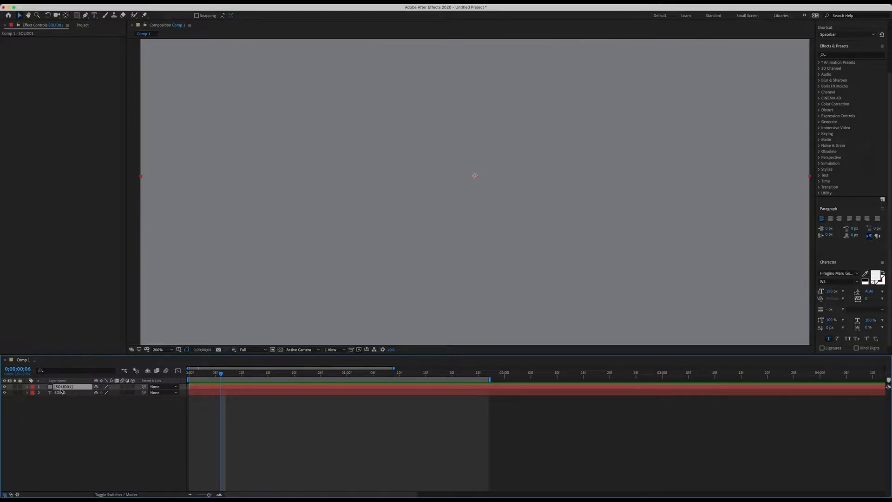
# Step: Move the SOLID text layer above SOLID01, try shifting the solid to the right, and undo the shift
pyautogui.click(61, 394)
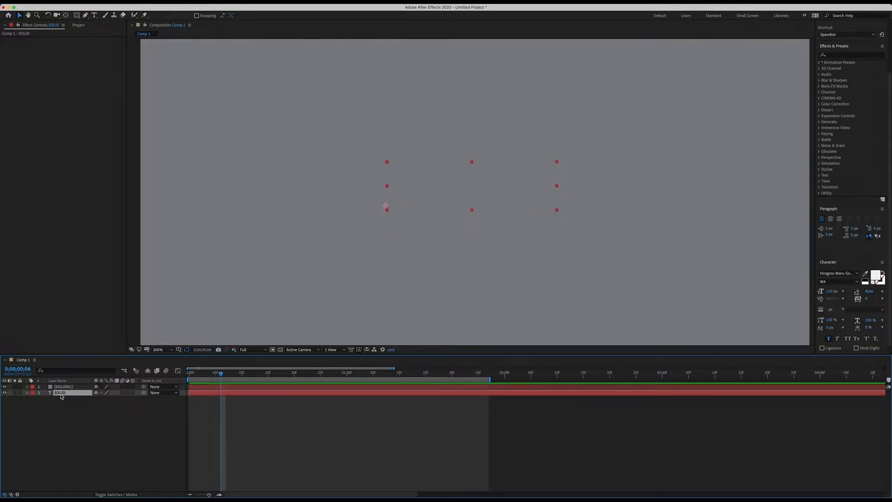
pyautogui.moveTo(59, 395); pyautogui.dragTo(61, 384)
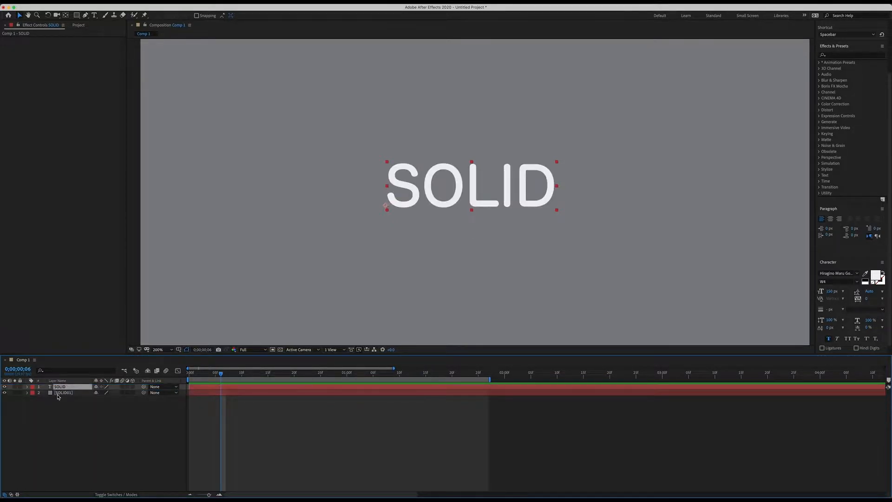
pyautogui.click(62, 394)
pyautogui.moveTo(272, 279); pyautogui.dragTo(438, 241)
pyautogui.press('super+z')
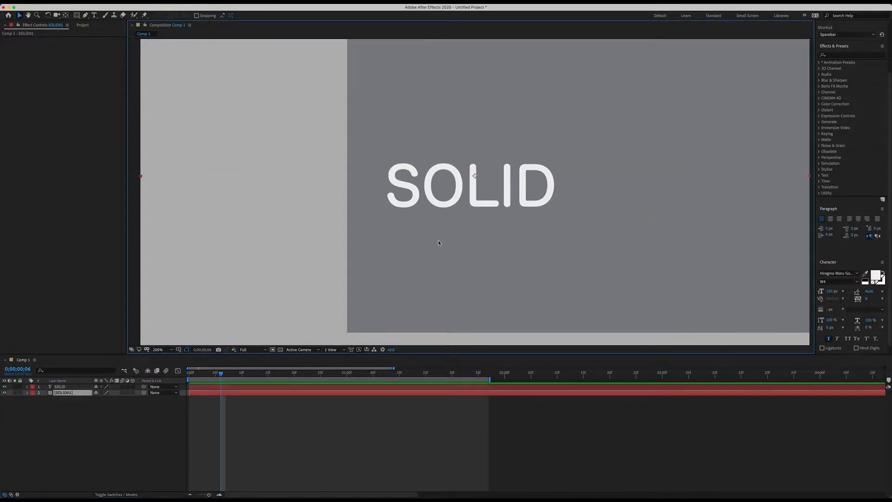
# Step: Move the SOLID01 solid layer back above the SOLID text layer
pyautogui.click(62, 387)
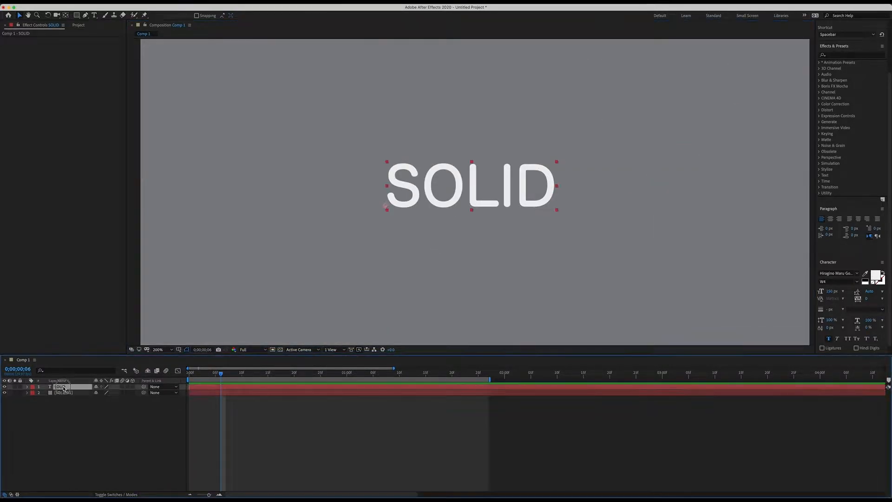
pyautogui.click(56, 394)
pyautogui.moveTo(59, 393); pyautogui.dragTo(60, 388)
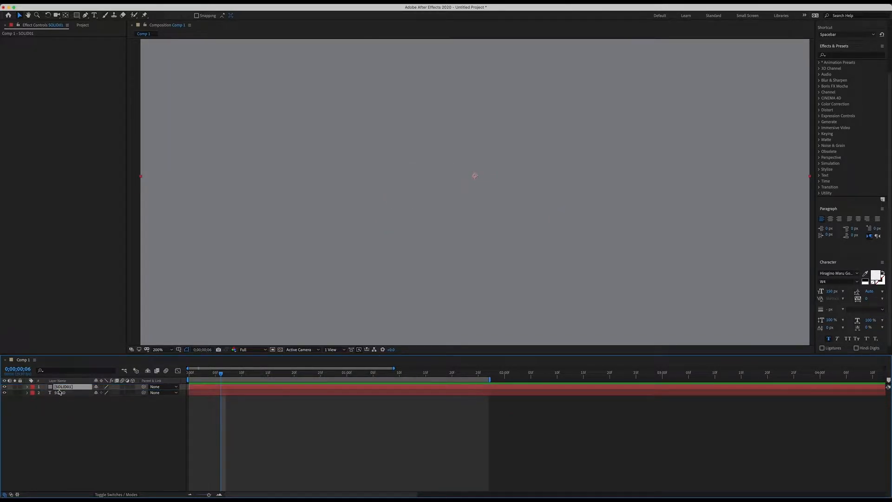
# Step: Try sliding the SOLID01 solid back and forth across the text and undo the moves
pyautogui.click(65, 393)
pyautogui.moveTo(258, 292); pyautogui.dragTo(466, 261)
pyautogui.moveTo(406, 235); pyautogui.dragTo(285, 236)
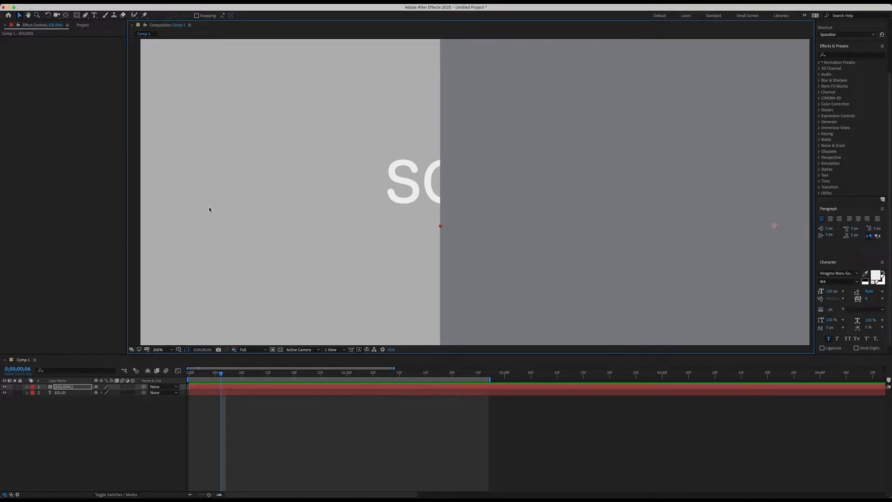
pyautogui.moveTo(516, 206); pyautogui.dragTo(396, 170)
pyautogui.press('super+z')
pyautogui.press('super+z')
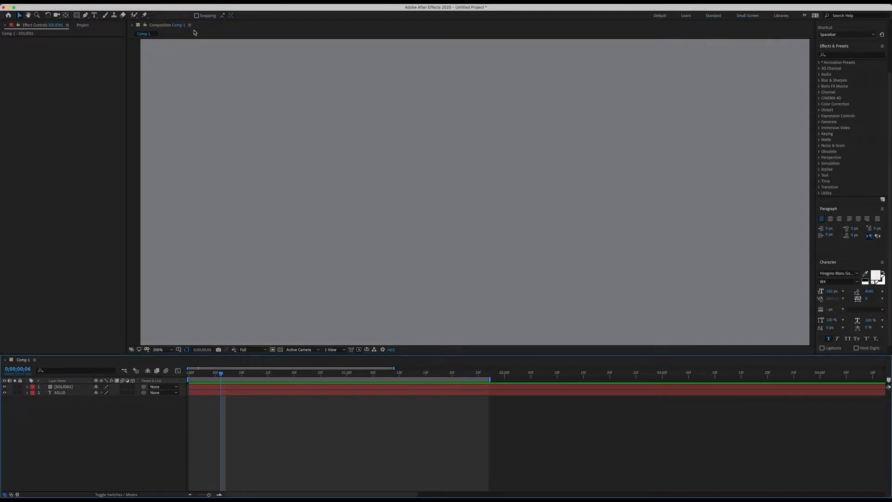
# Step: Copy the hex code B6B5B5 of the background color from the composition settings
pyautogui.click(98, 2)
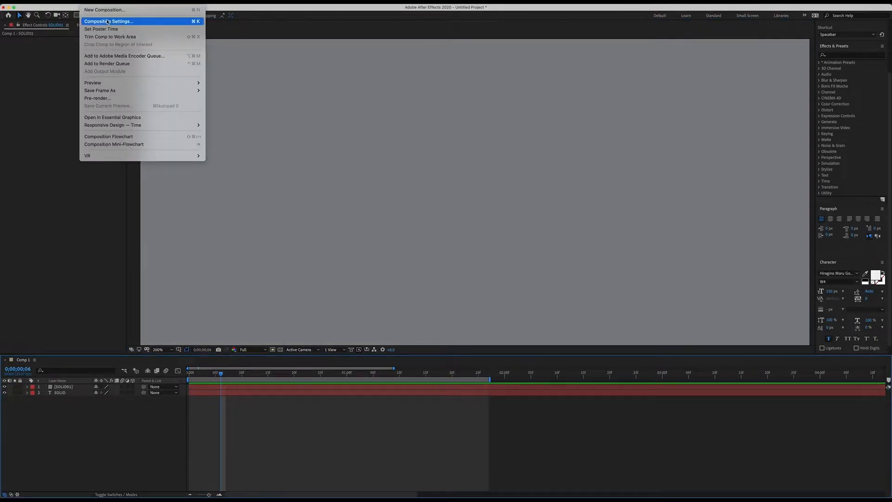
pyautogui.click(134, 23)
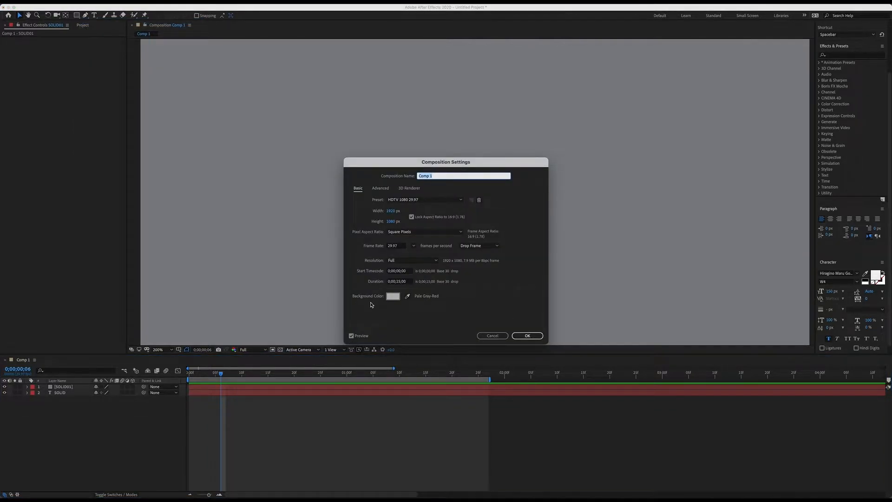
pyautogui.click(395, 298)
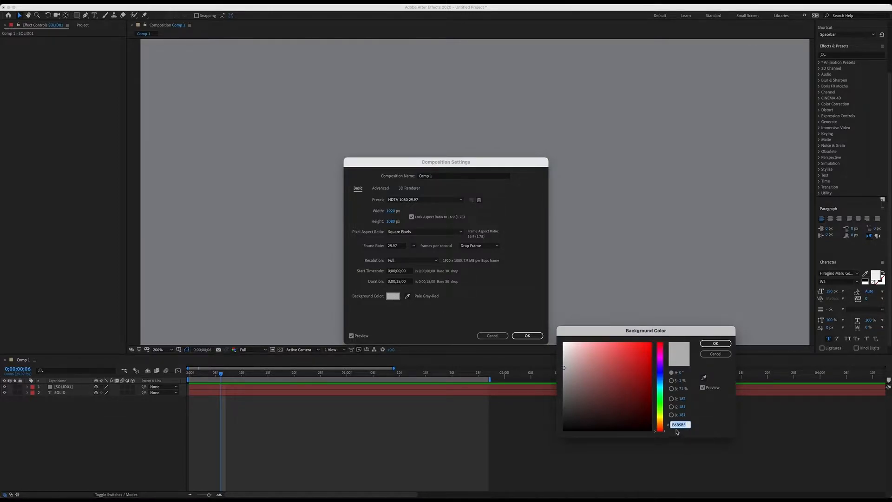
pyautogui.moveTo(623, 330); pyautogui.dragTo(565, 231)
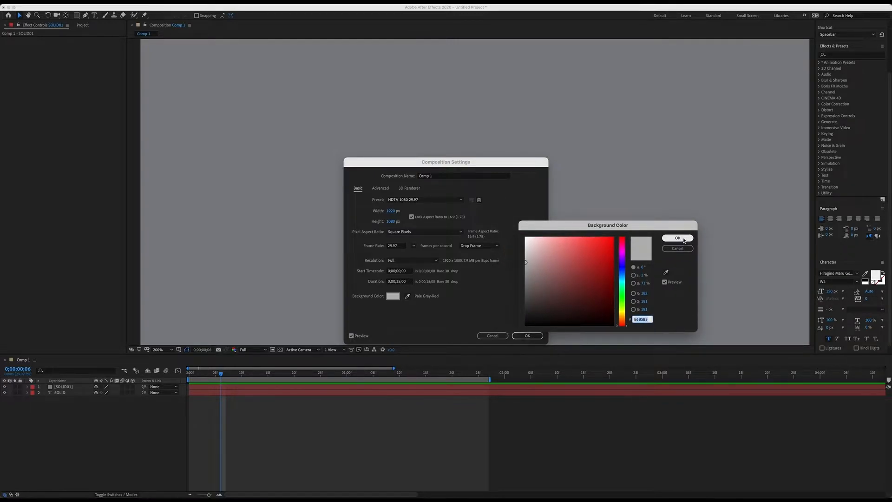
pyautogui.click(684, 241)
pyautogui.click(528, 335)
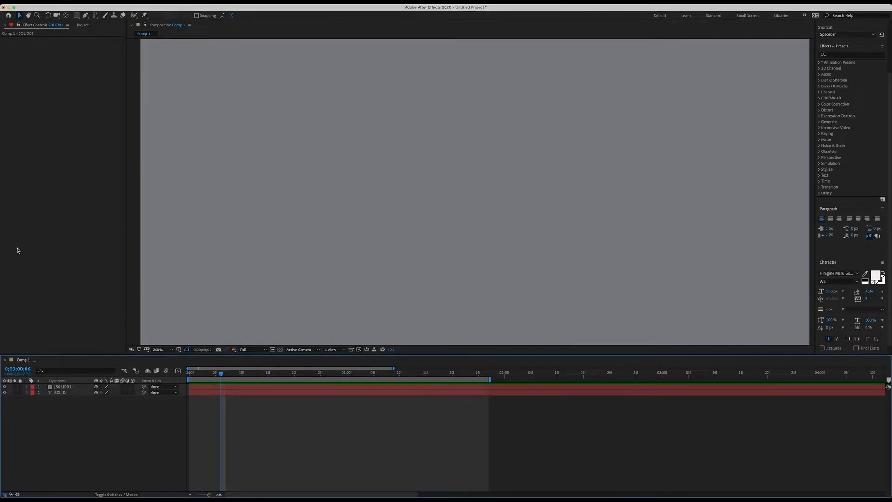
# Step: Set the SOLID01 solid's color to B6B5B5, matching the composition background
pyautogui.click(122, 4)
pyautogui.click(35, 420)
pyautogui.click(67, 393)
pyautogui.click(62, 387)
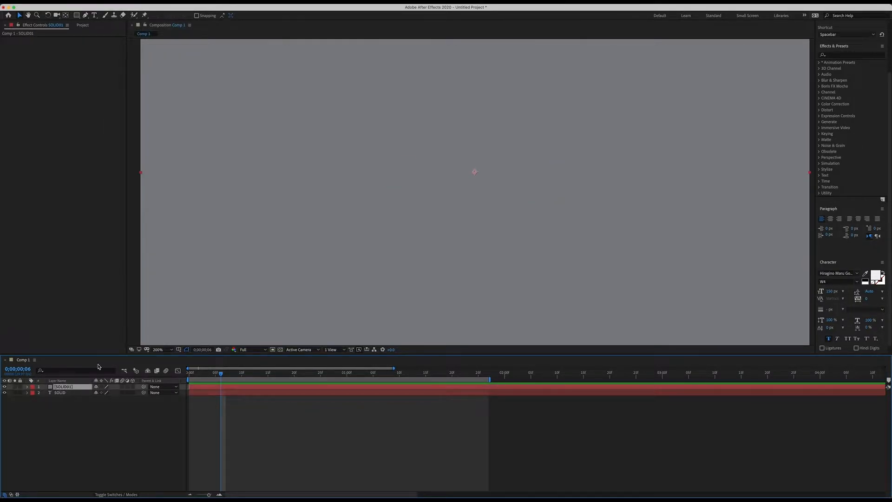
pyautogui.click(127, 4)
pyautogui.click(139, 18)
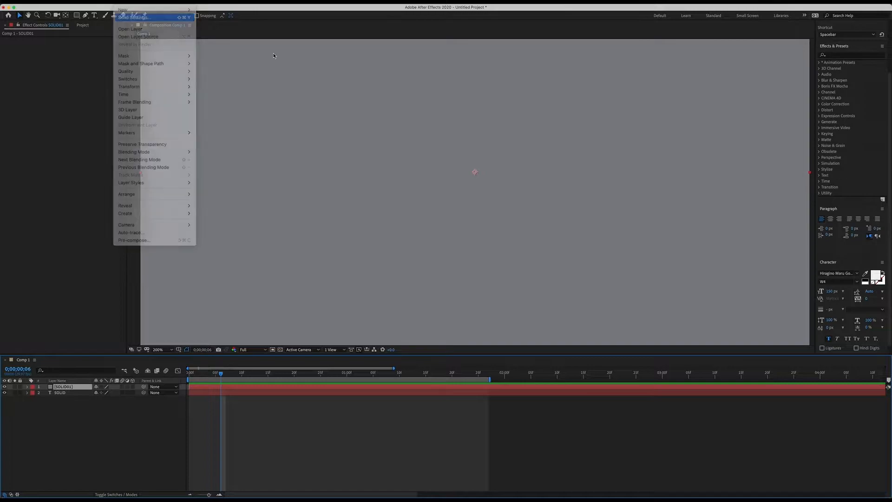
pyautogui.moveTo(469, 218); pyautogui.dragTo(472, 234)
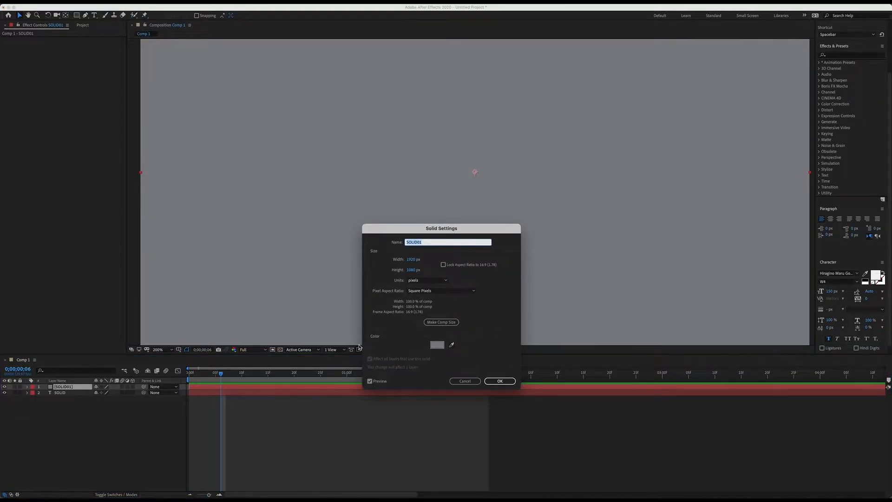
pyautogui.click(437, 345)
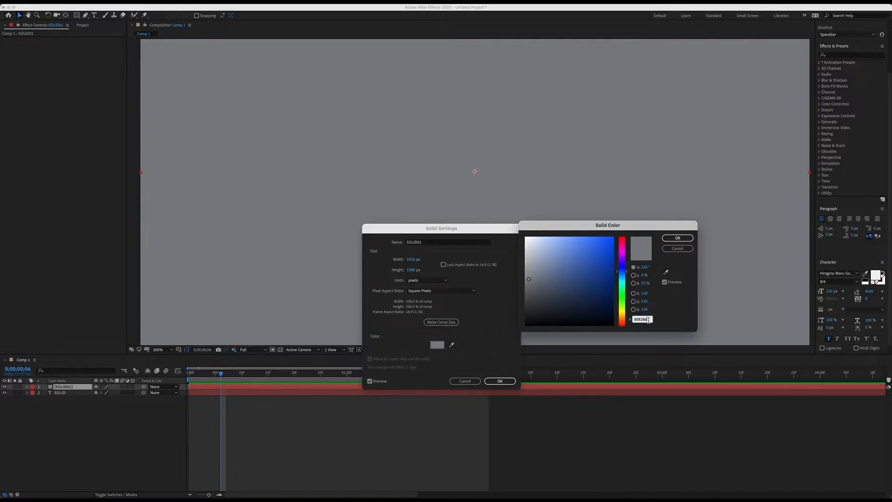
pyautogui.press('super+v')
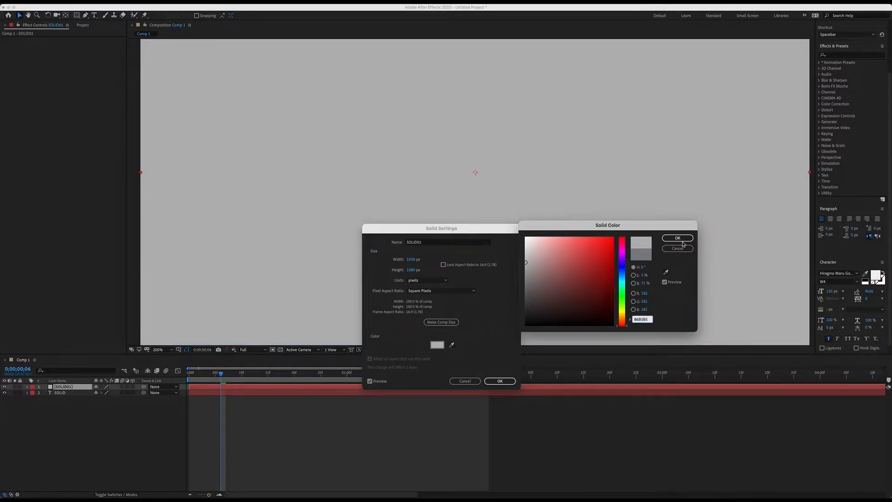
pyautogui.click(681, 238)
pyautogui.click(488, 381)
pyautogui.click(82, 436)
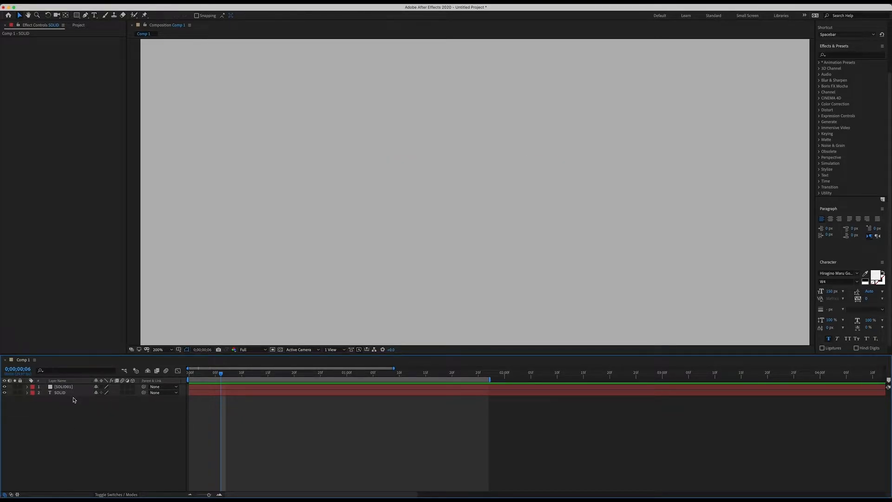
# Step: Try shifting the recolored SOLID01 solid to the right across the hidden text
pyautogui.click(62, 388)
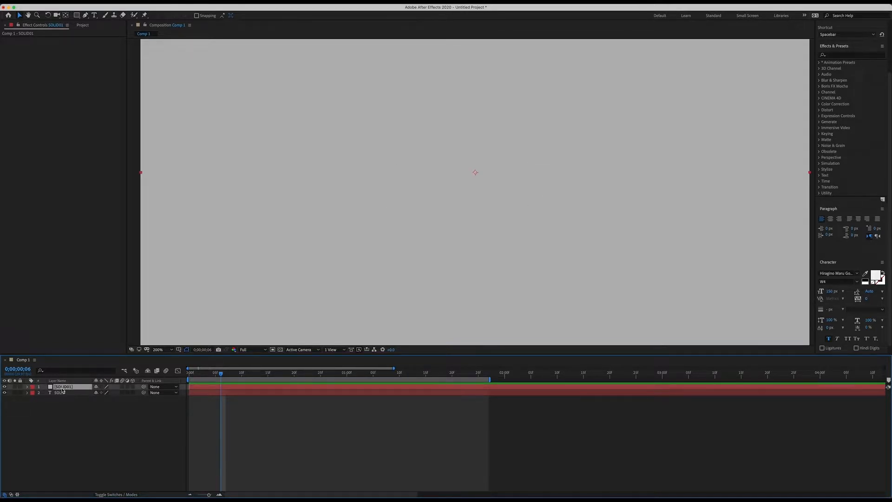
pyautogui.click(231, 230)
pyautogui.moveTo(212, 242); pyautogui.dragTo(344, 236)
pyautogui.click(609, 465)
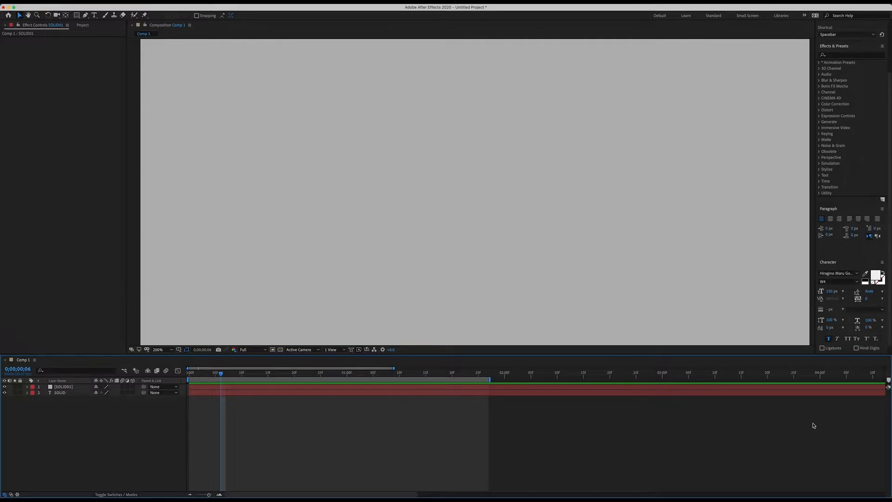
pyautogui.click(62, 392)
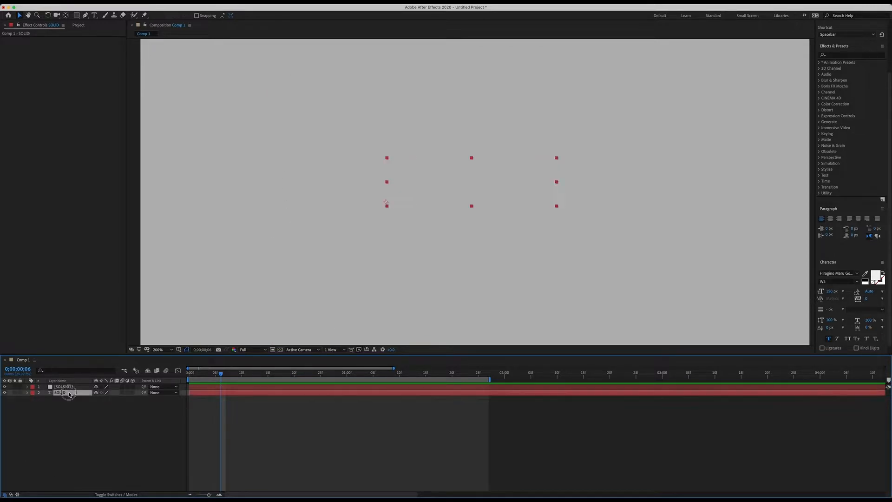
pyautogui.click(69, 388)
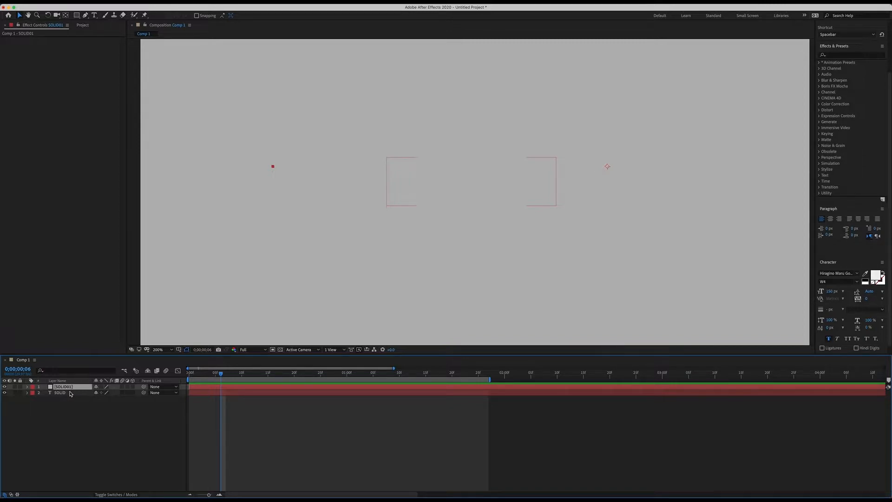
pyautogui.click(80, 419)
# Step: Add a Position keyframe to the SOLID01 layer at 0;00;00;00
pyautogui.moveTo(223, 374); pyautogui.dragTo(123, 366)
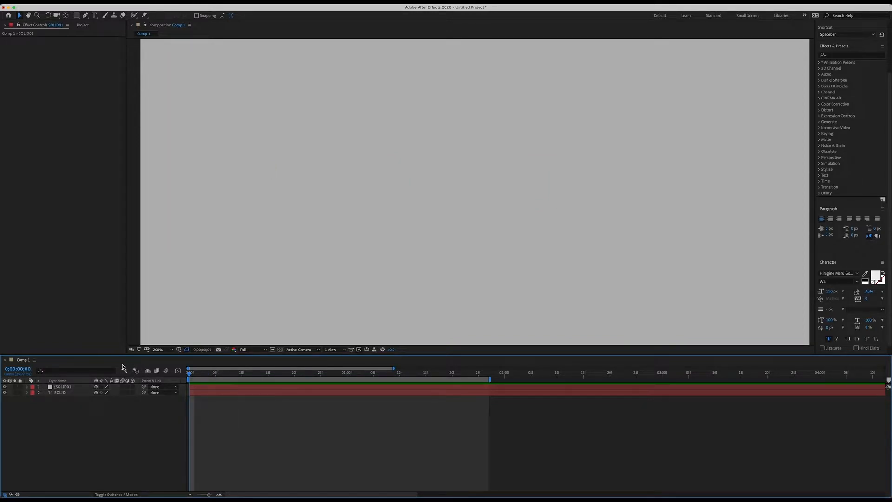
pyautogui.click(64, 388)
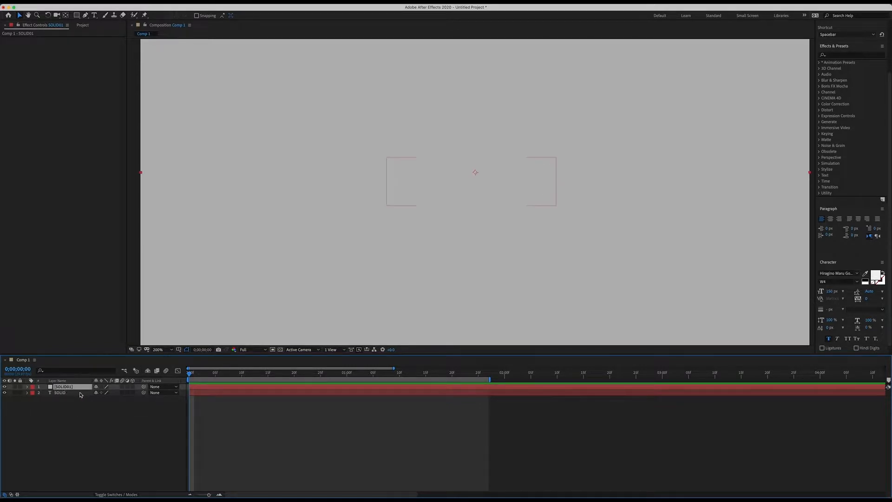
pyautogui.scroll(-1, 659, 255)
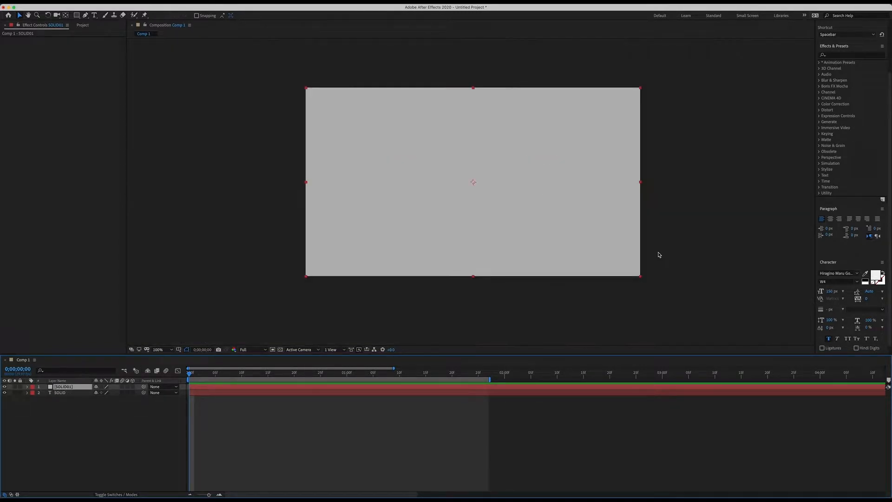
pyautogui.moveTo(208, 376); pyautogui.dragTo(176, 370)
pyautogui.press('p')
pyautogui.click(45, 394)
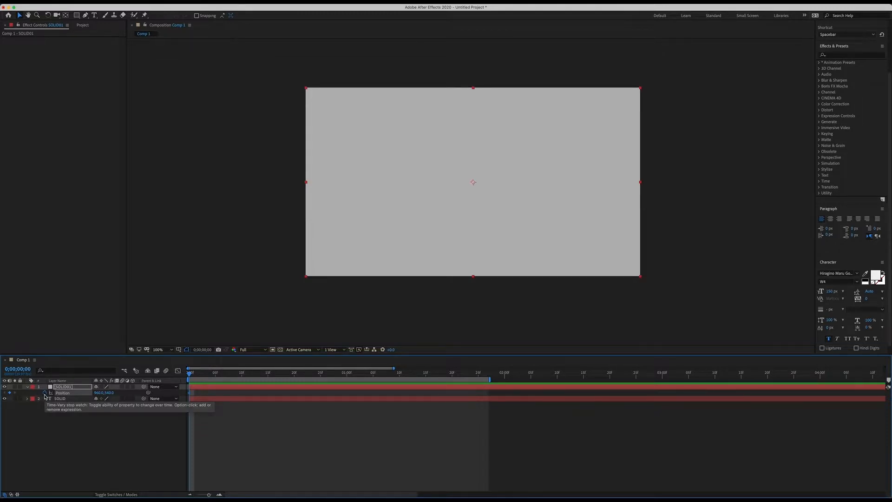
pyautogui.click(198, 423)
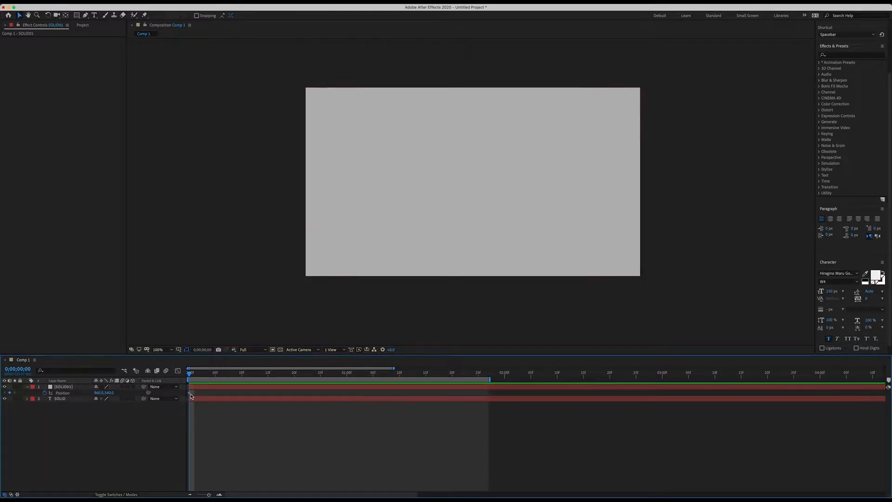
# Step: Keyframe the SOLID01 layer's position at 0;00;01;00 with the solid shifted horizontally past the frame's right edge, uncovering the text
pyautogui.click(17, 368)
pyautogui.write('100')
pyautogui.press('Return')
pyautogui.moveTo(99, 392); pyautogui.dragTo(709, 441)
pyautogui.click(536, 440)
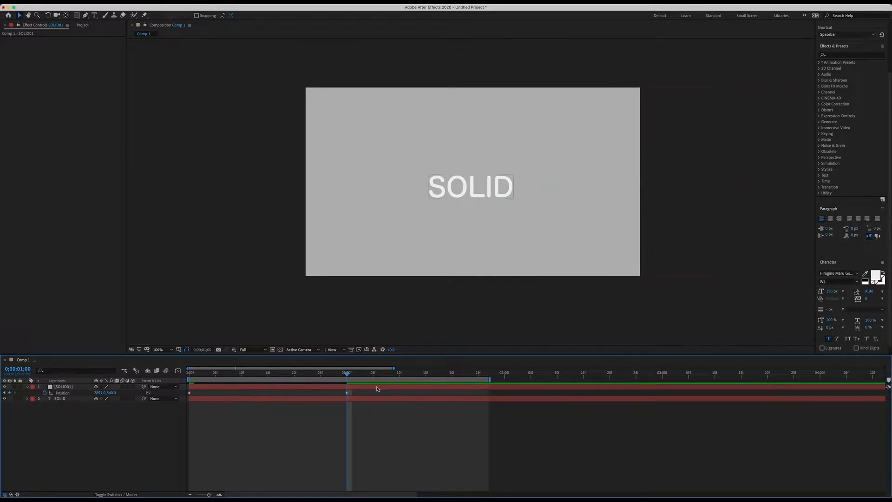
# Step: Preview the SOLID01 position animation from the beginning of the composition
pyautogui.moveTo(348, 374); pyautogui.dragTo(2, 298)
pyautogui.press('space')
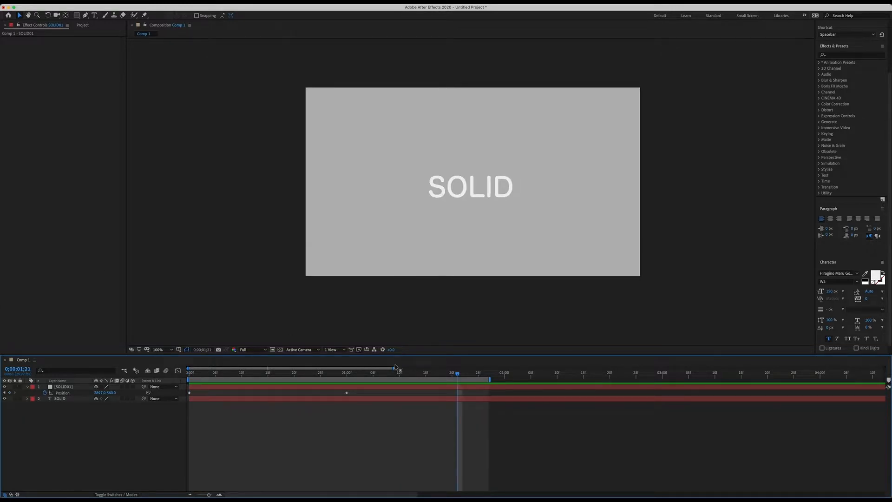
pyautogui.click(4, 316)
pyautogui.press('space')
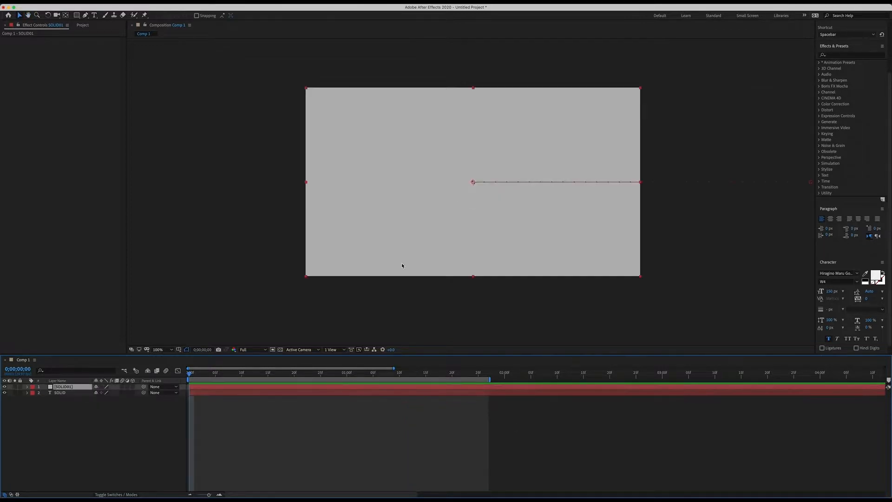
# Step: Remove the Position animation from the SOLID01 layer, deleting its keyframes
pyautogui.click(78, 19)
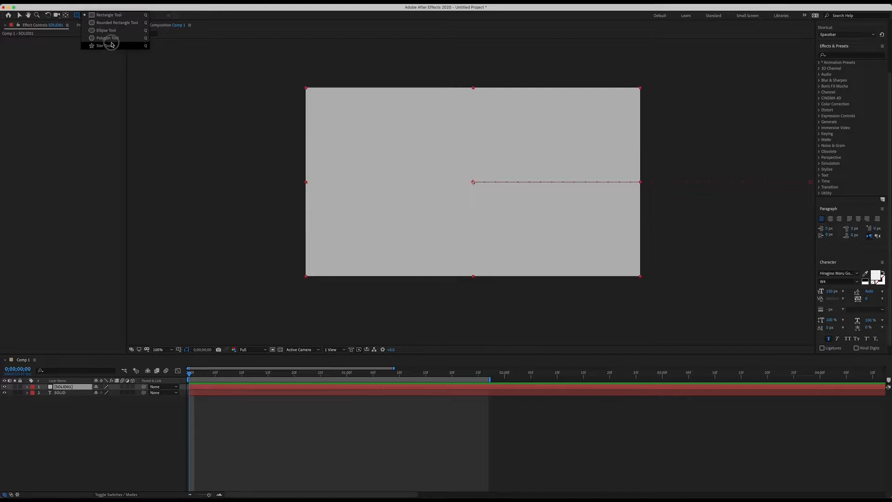
pyautogui.click(265, 468)
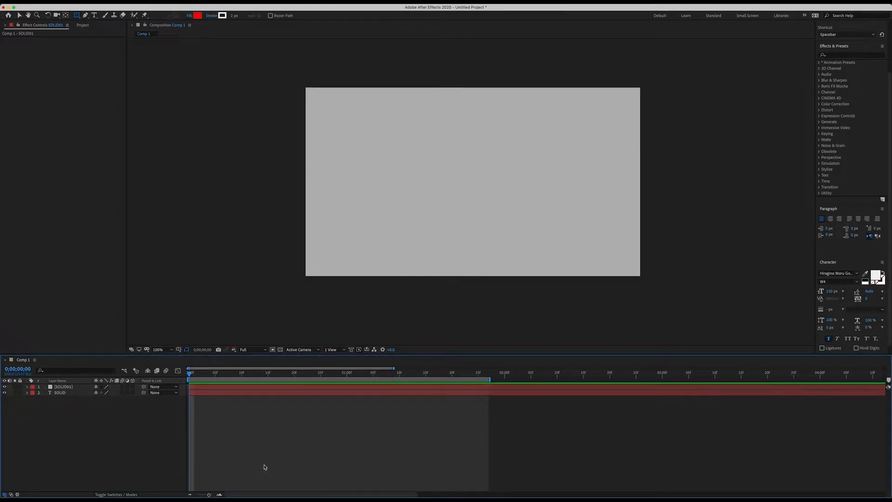
pyautogui.press('u')
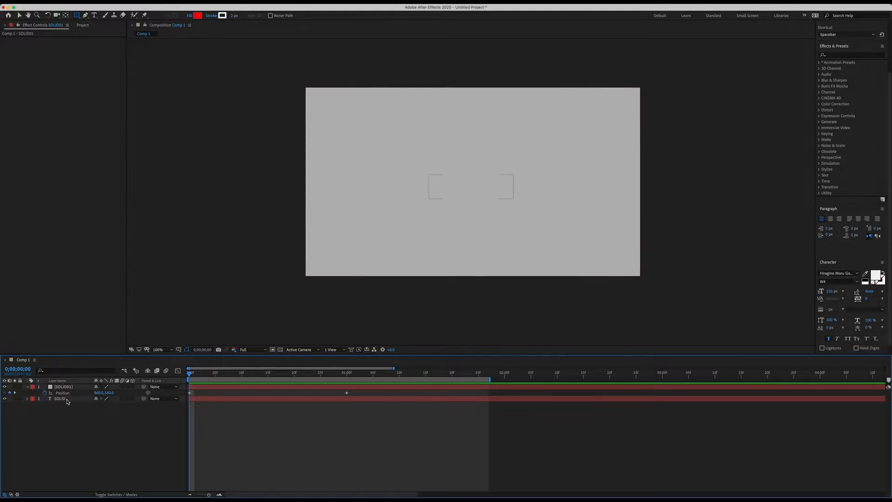
pyautogui.click(44, 393)
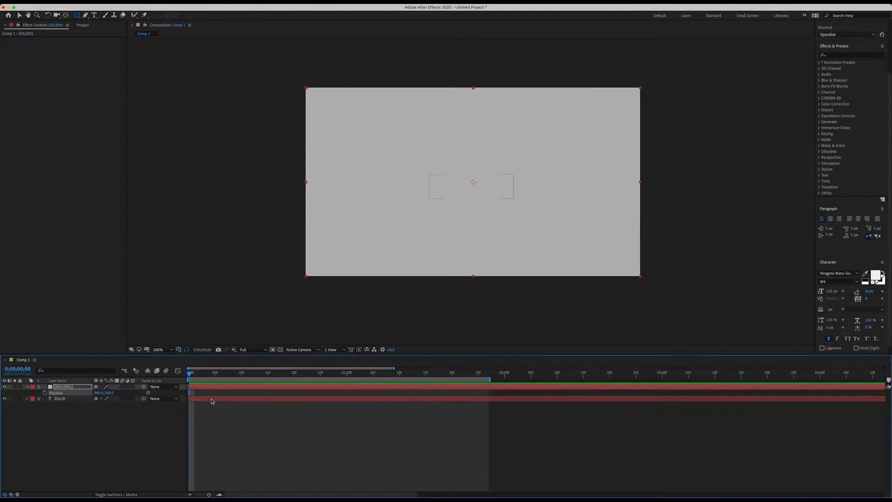
pyautogui.click(70, 414)
pyautogui.click(275, 321)
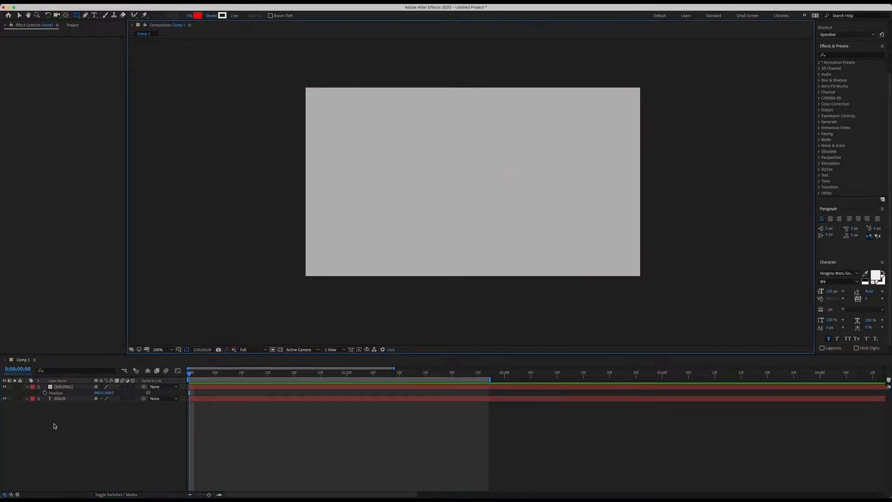
# Step: Draw a large circular mask on the SOLID01 layer around the middle of the frame with the Ellipse tool
pyautogui.click(64, 386)
pyautogui.click(78, 422)
pyautogui.click(65, 387)
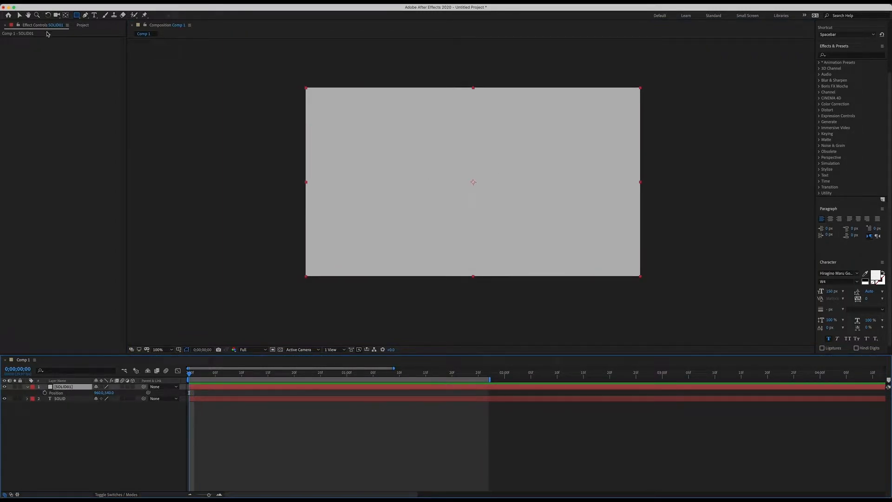
pyautogui.click(79, 16)
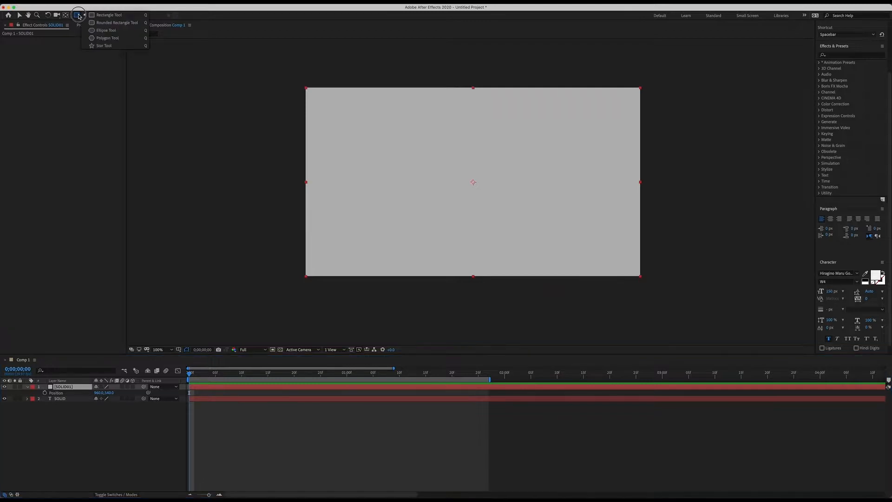
pyautogui.click(111, 31)
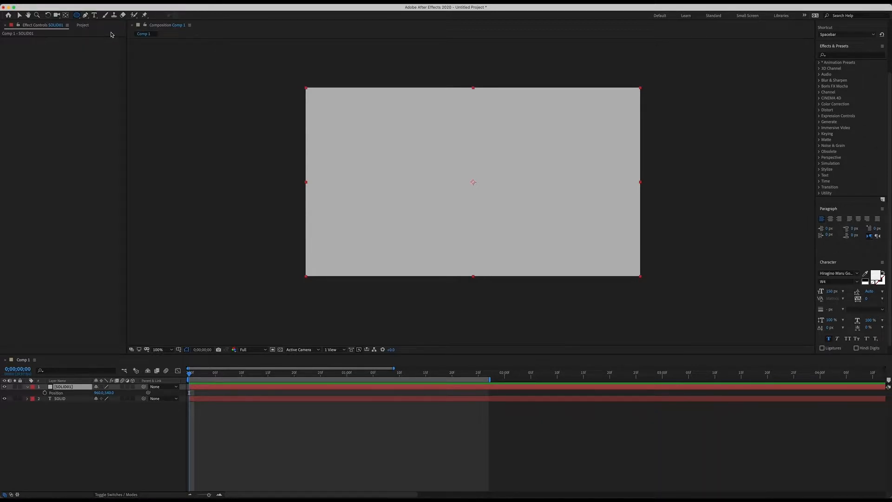
pyautogui.moveTo(380, 126); pyautogui.dragTo(532, 169)
pyautogui.moveTo(532, 173)
pyautogui.mouseDown()
pyautogui.moveTo(569, 209)
pyautogui.moveTo(531, 156)
pyautogui.mouseUp()
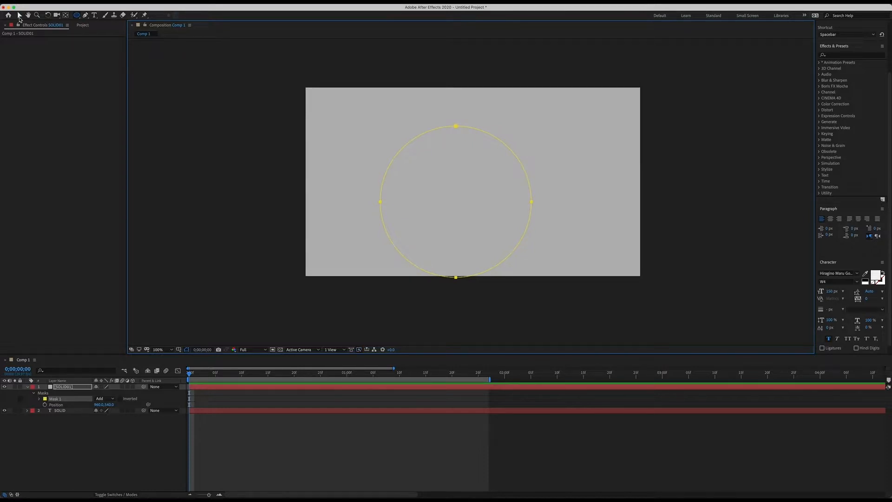
pyautogui.click(77, 15)
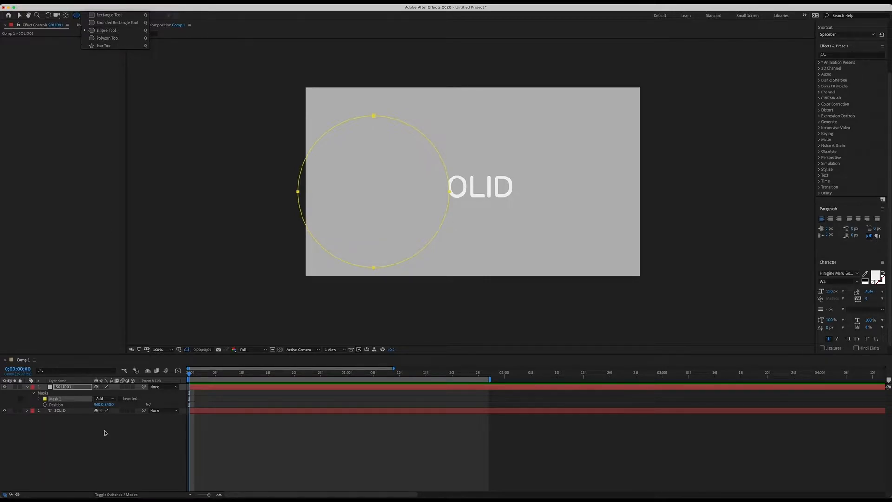
pyautogui.click(64, 404)
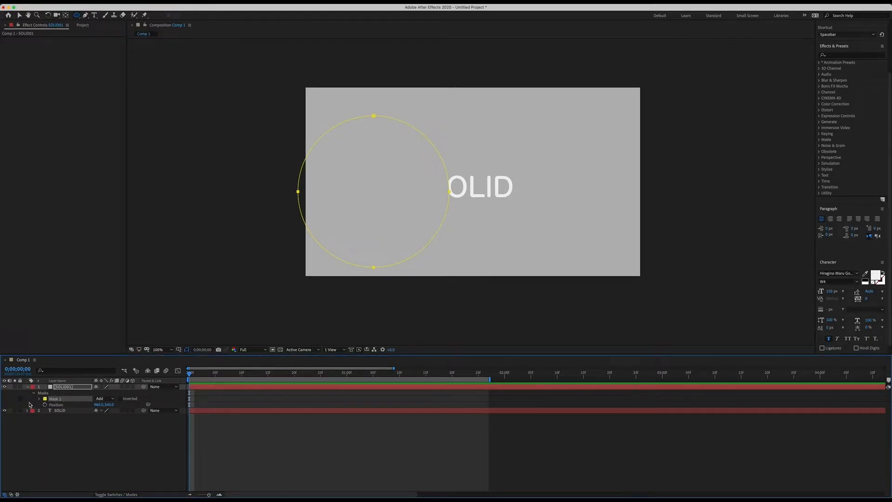
pyautogui.click(42, 395)
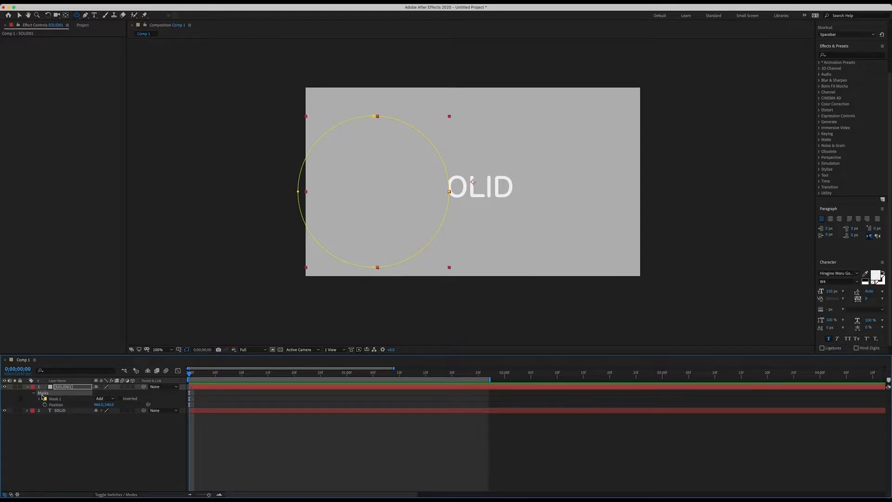
pyautogui.click(52, 404)
pyautogui.click(51, 400)
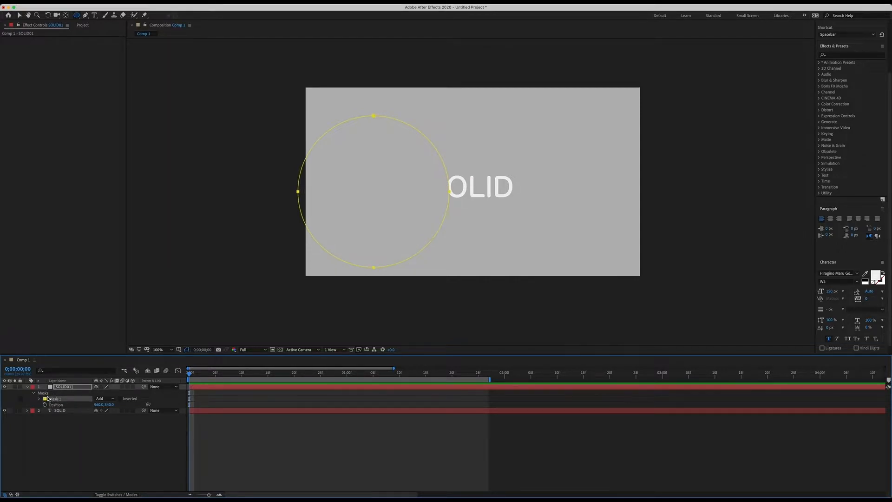
pyautogui.press('super+shift+a')
pyautogui.click(77, 17)
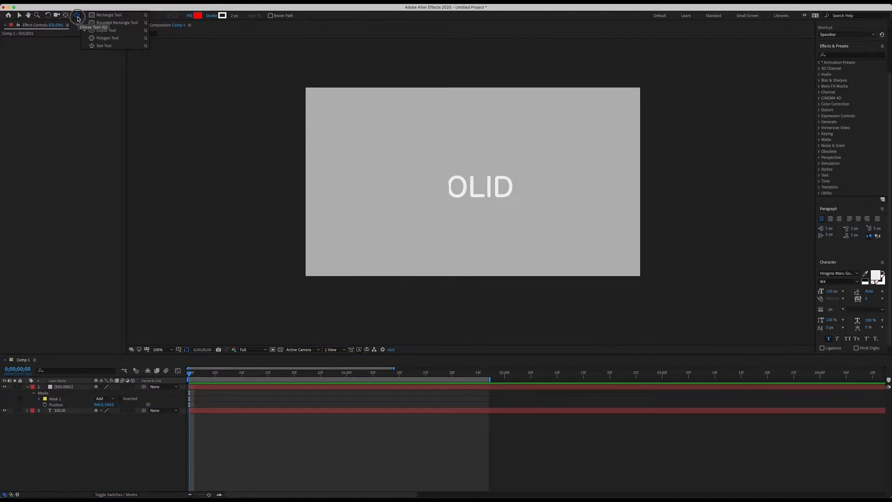
pyautogui.click(46, 448)
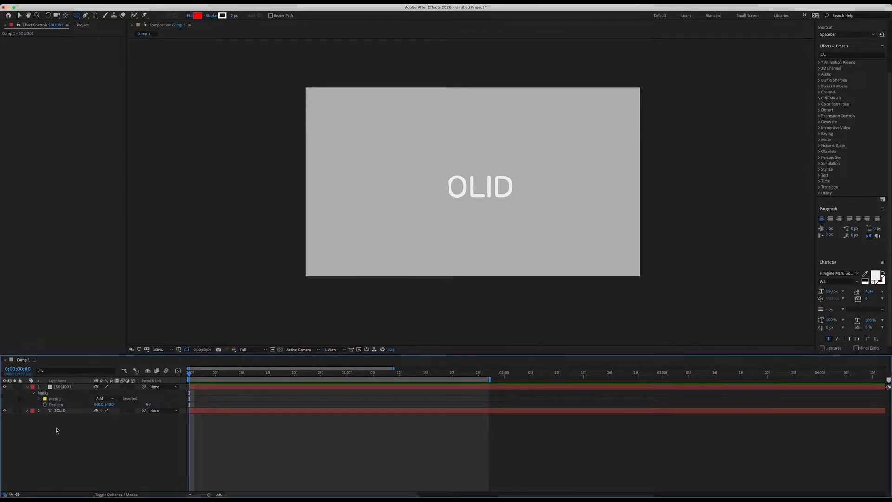
# Step: Examine the SOLID01 layer's transform values and the path, feather, opacity and expansion properties of Mask 1
pyautogui.click(61, 387)
pyautogui.click(30, 388)
pyautogui.click(30, 388)
pyautogui.click(29, 388)
pyautogui.click(55, 400)
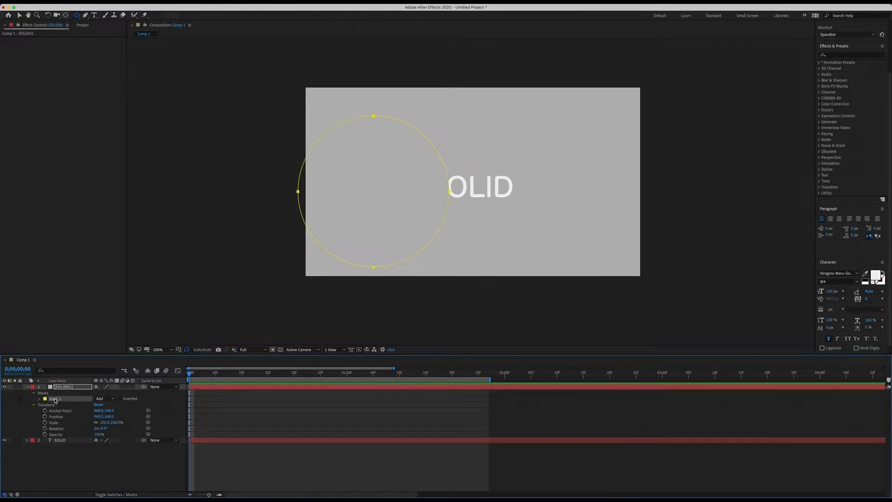
pyautogui.click(38, 405)
pyautogui.click(39, 398)
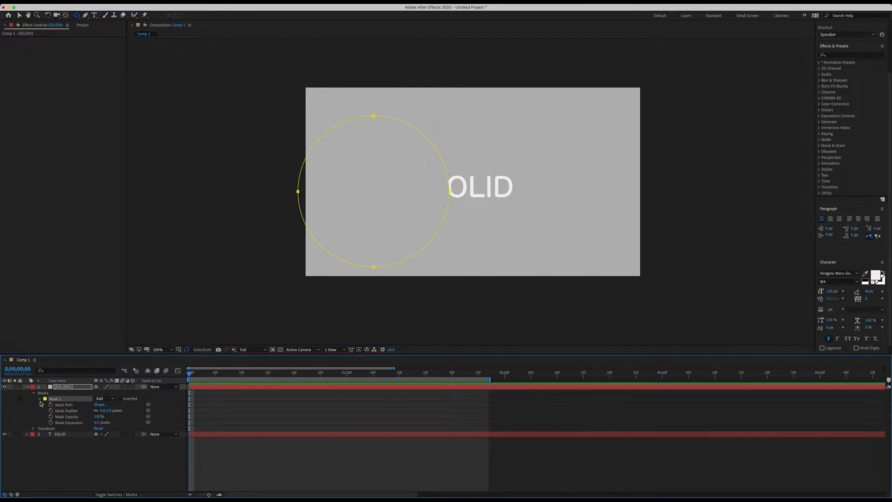
pyautogui.click(39, 398)
pyautogui.click(39, 400)
# Step: Move the circular mask on SOLID01 to the right so it covers the whole SOLID text
pyautogui.click(19, 15)
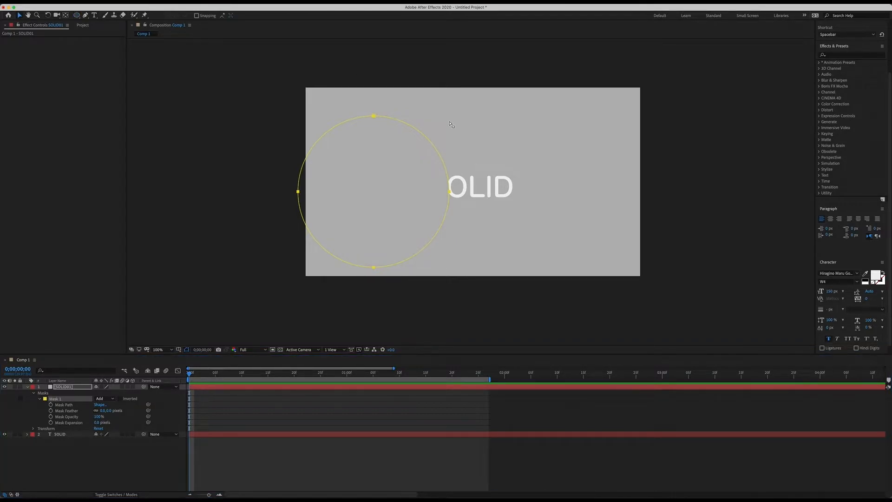
pyautogui.moveTo(416, 130); pyautogui.dragTo(501, 119)
pyautogui.click(75, 434)
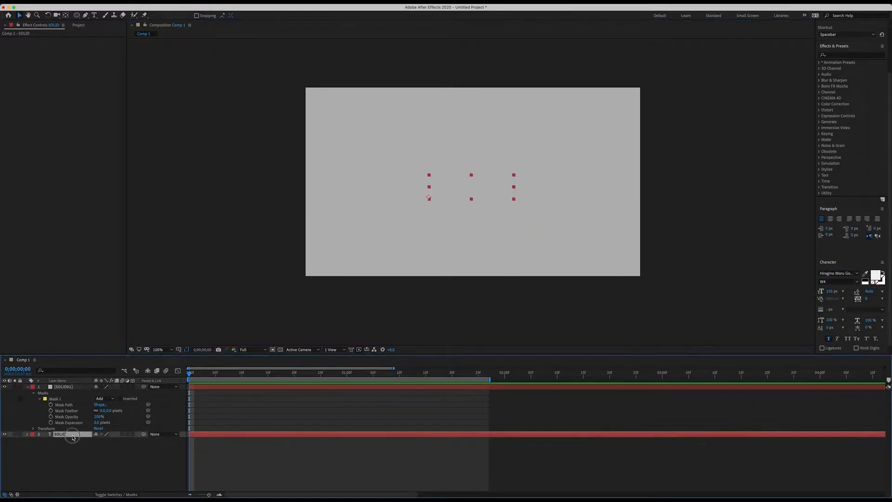
pyautogui.click(87, 462)
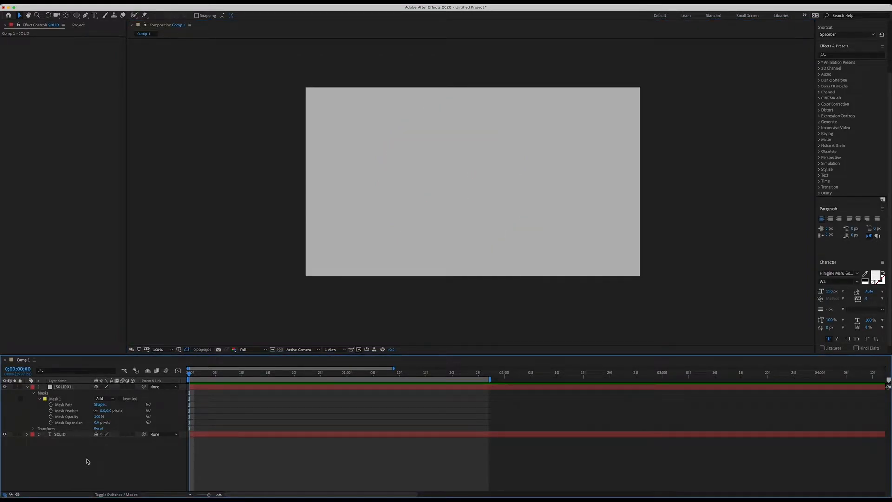
# Step: Collapse the SOLID01 layer and check the text beneath it by briefly hiding and reshowing the solid
pyautogui.click(27, 387)
pyautogui.click(64, 387)
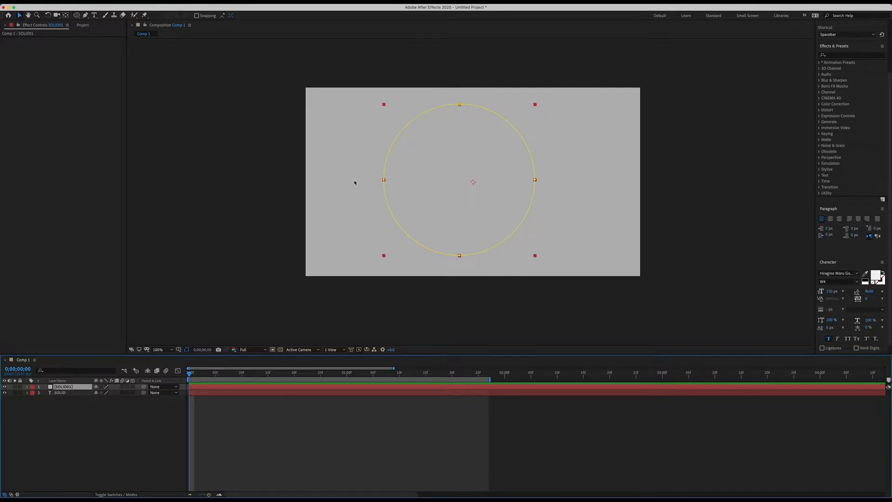
pyautogui.click(77, 419)
pyautogui.click(68, 387)
pyautogui.click(69, 393)
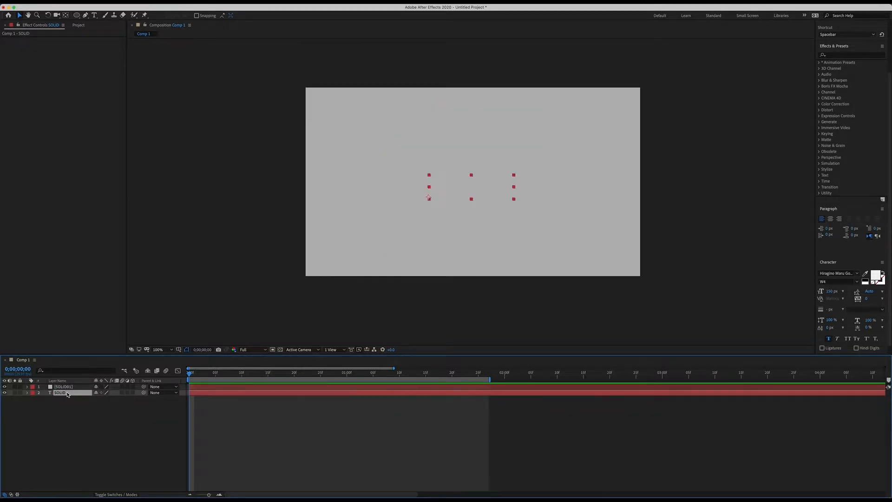
pyautogui.click(5, 387)
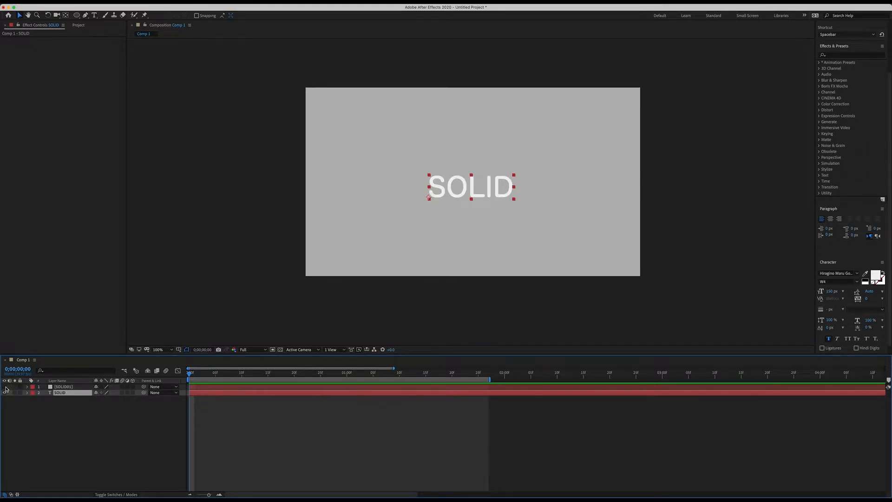
pyautogui.click(5, 387)
pyautogui.click(61, 388)
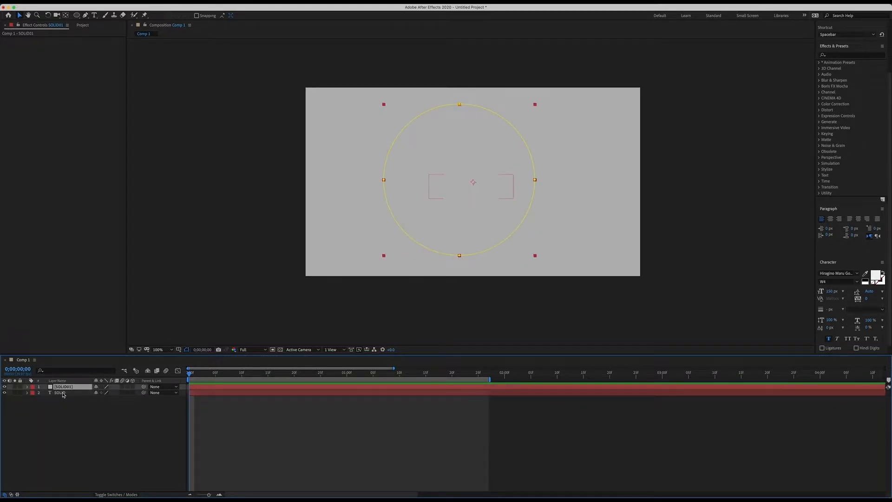
pyautogui.click(124, 4)
pyautogui.moveTo(131, 10)
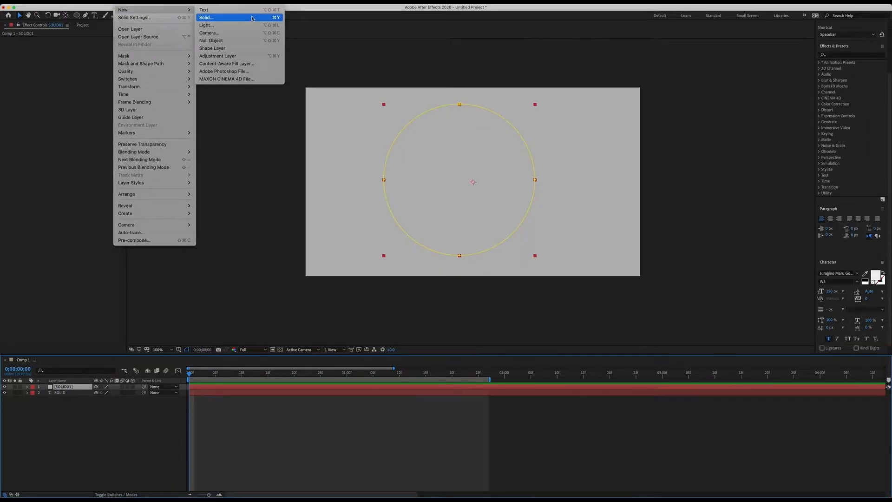
pyautogui.click(85, 455)
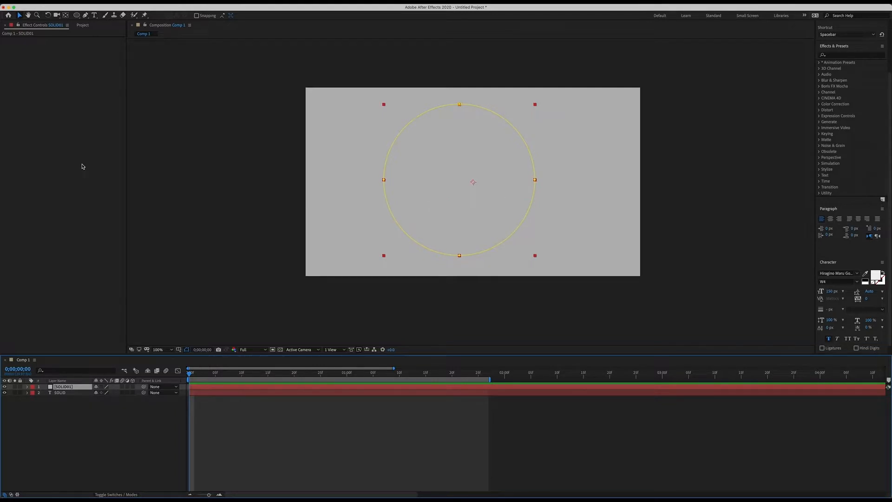
# Step: Activate the Ellipse tool with the SOLID01 layer selected
pyautogui.moveTo(77, 15); pyautogui.dragTo(132, 32)
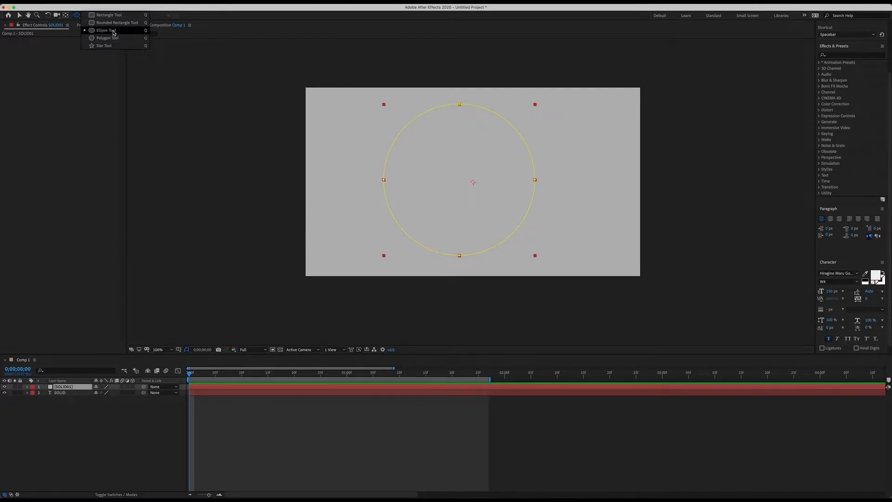
pyautogui.click(113, 34)
pyautogui.click(89, 425)
pyautogui.click(61, 389)
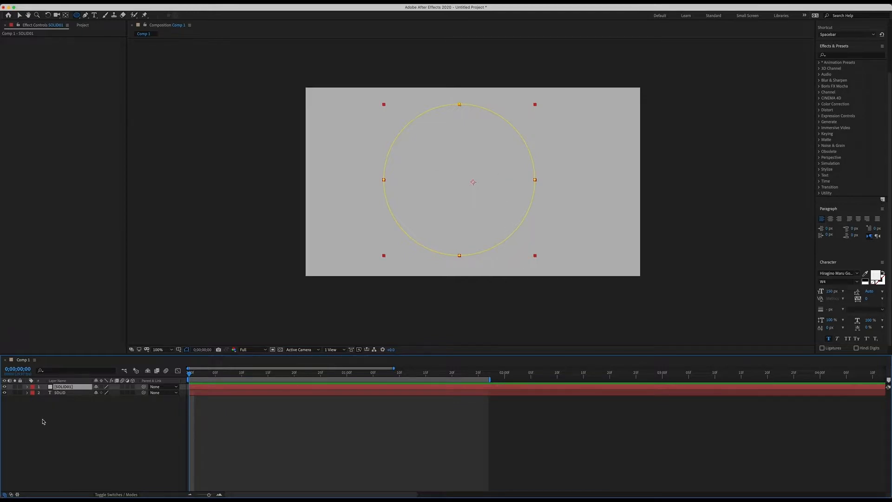
# Step: Expand the SOLID01 layer to its masks, collapse the properties of Mask 1 and select that mask
pyautogui.click(28, 386)
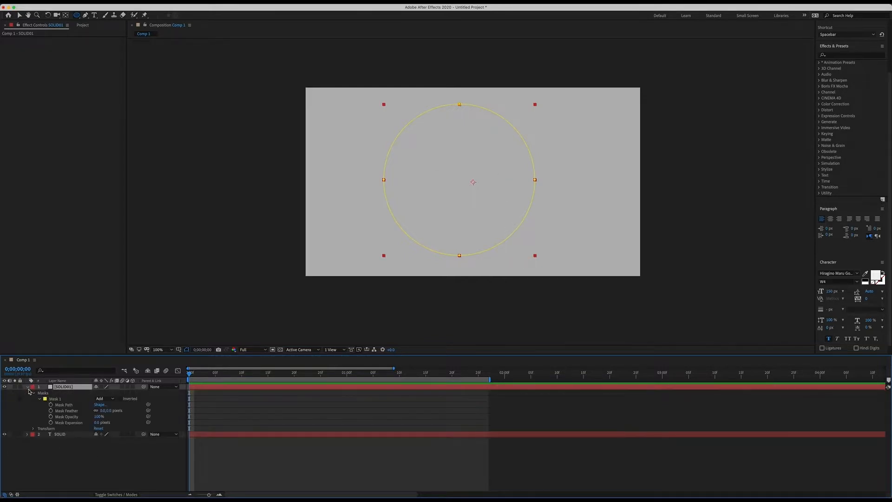
pyautogui.click(39, 399)
pyautogui.click(57, 400)
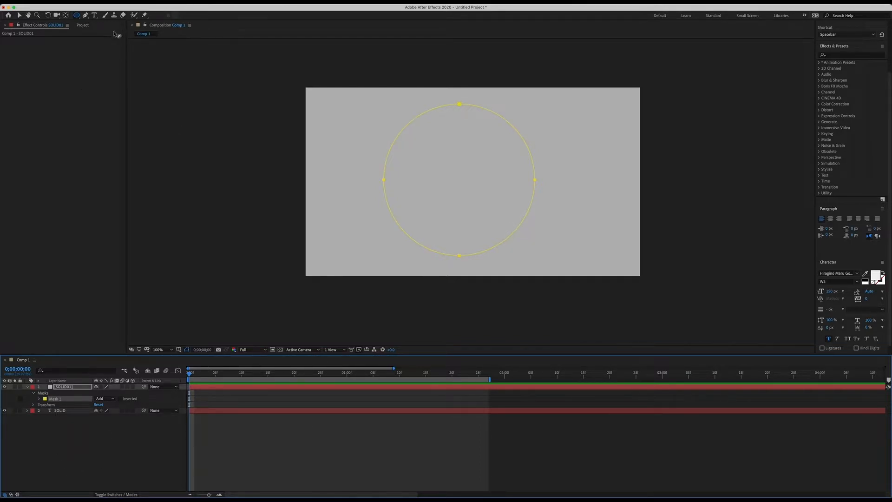
pyautogui.click(120, 1)
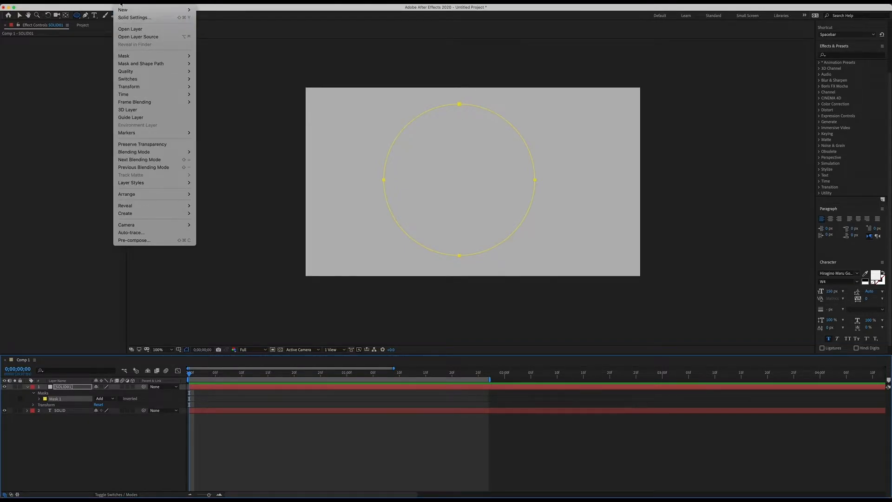
pyautogui.click(65, 92)
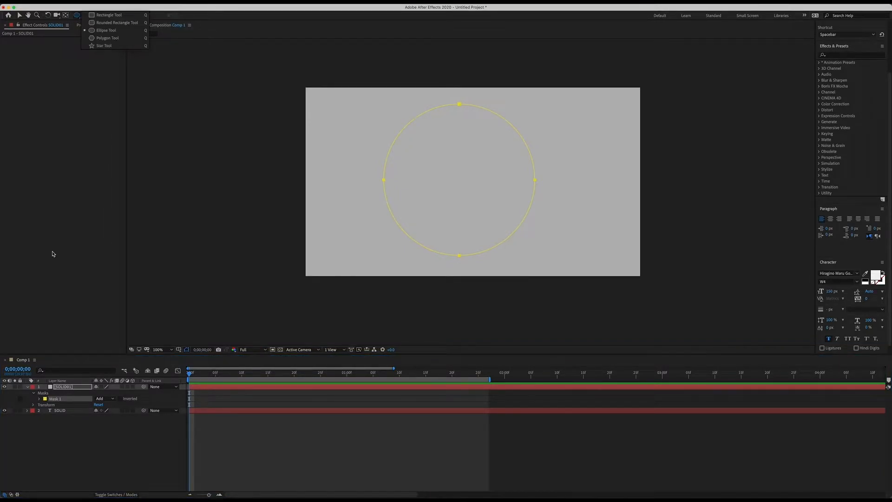
# Step: Draw a rectangular mask on SOLID01 that overlaps the right part of the circular mask
pyautogui.click(76, 14)
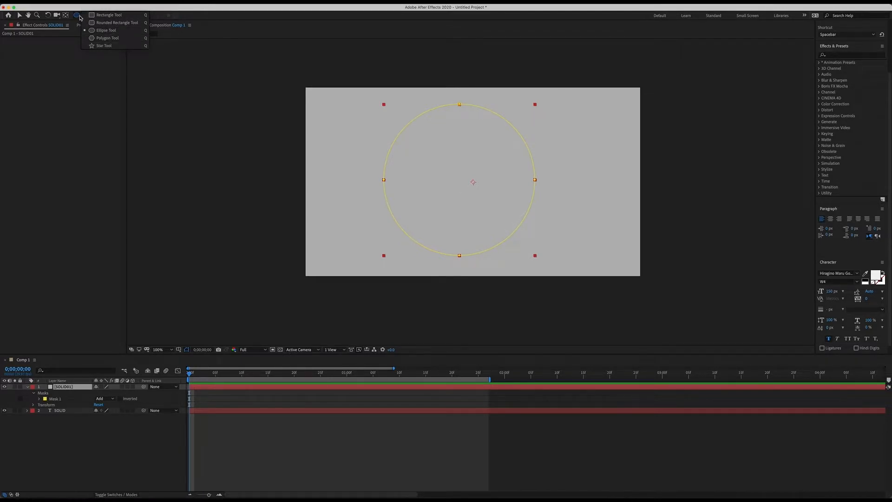
pyautogui.click(105, 16)
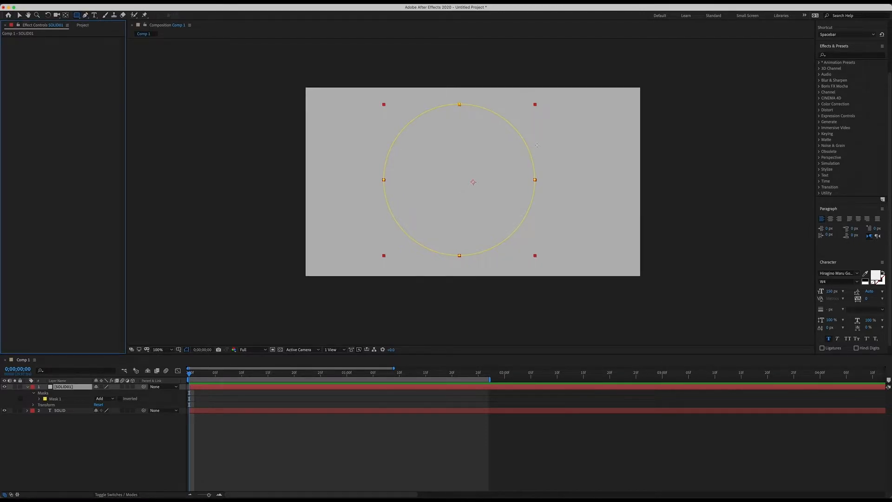
pyautogui.moveTo(467, 124); pyautogui.dragTo(592, 227)
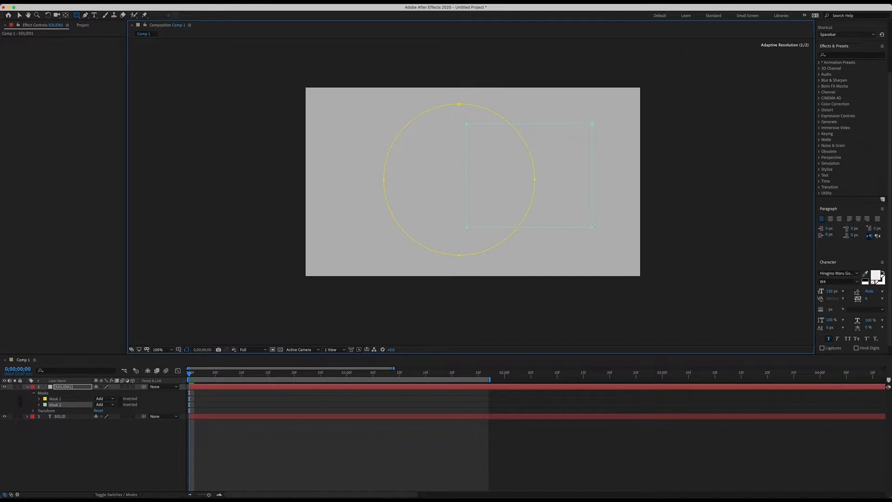
# Step: Switch the selection between Mask 1 and Mask 2 to compare their outlines
pyautogui.click(67, 461)
pyautogui.click(54, 399)
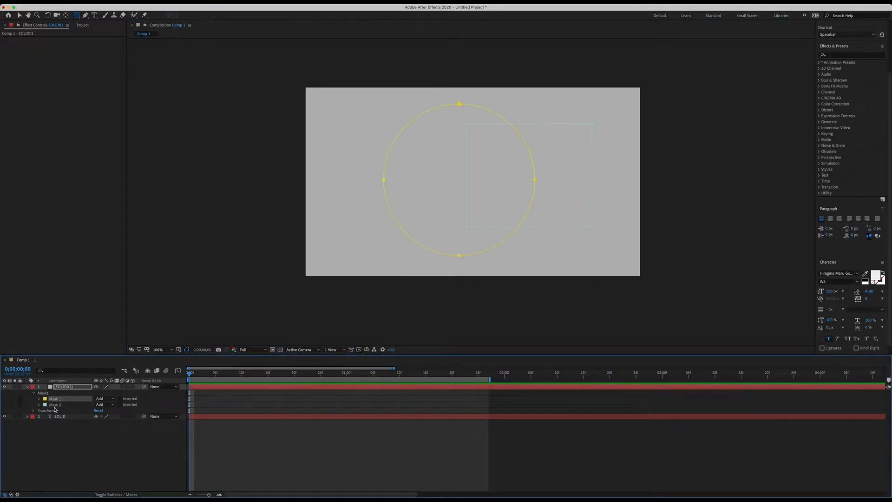
pyautogui.click(55, 405)
pyautogui.click(55, 399)
pyautogui.click(54, 405)
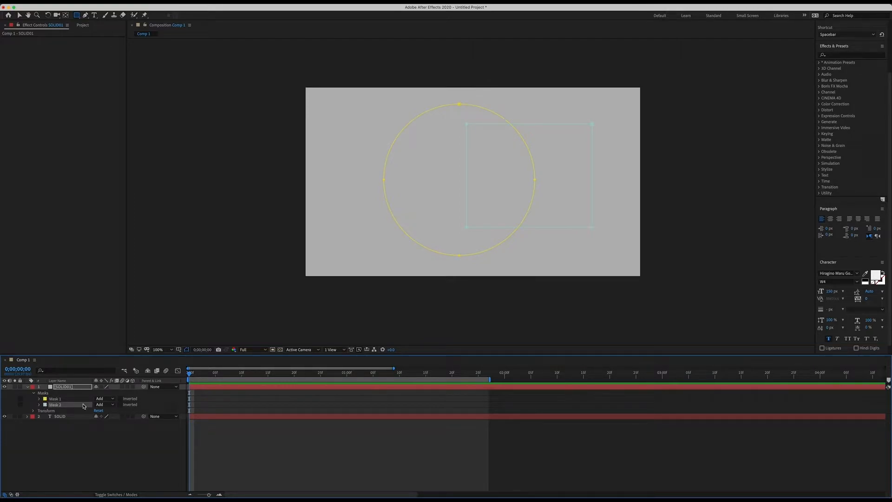
# Step: Delete Mask 2 from the SOLID01 layer and clear the selection
pyautogui.click(21, 16)
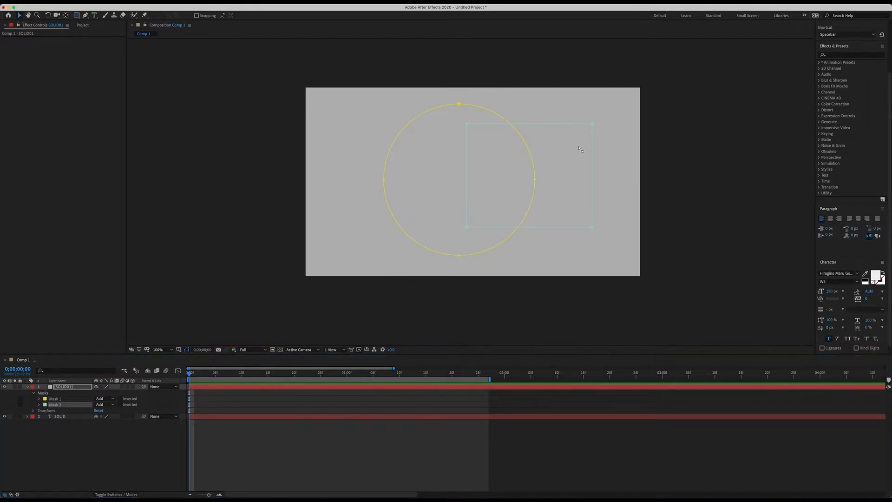
pyautogui.click(62, 406)
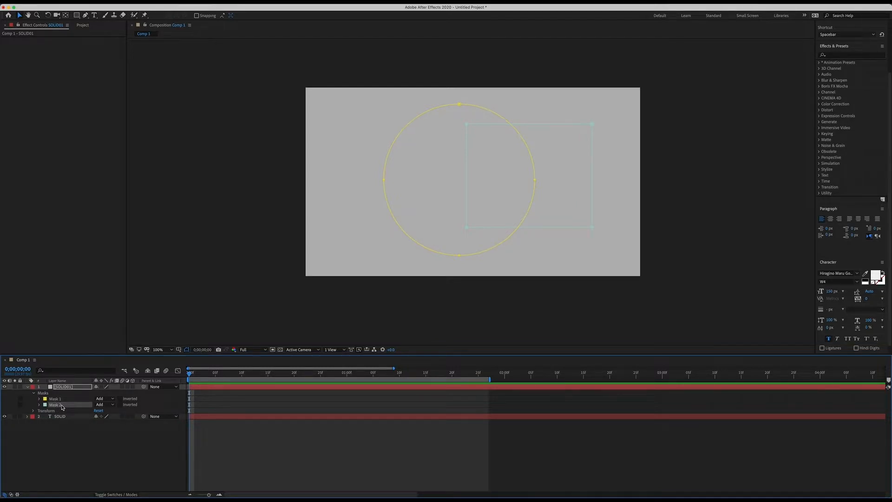
pyautogui.press('Delete')
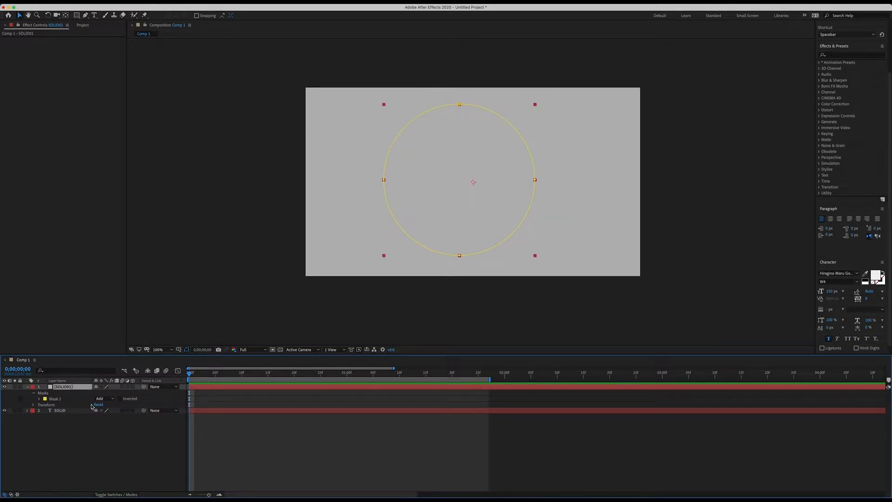
pyautogui.click(58, 444)
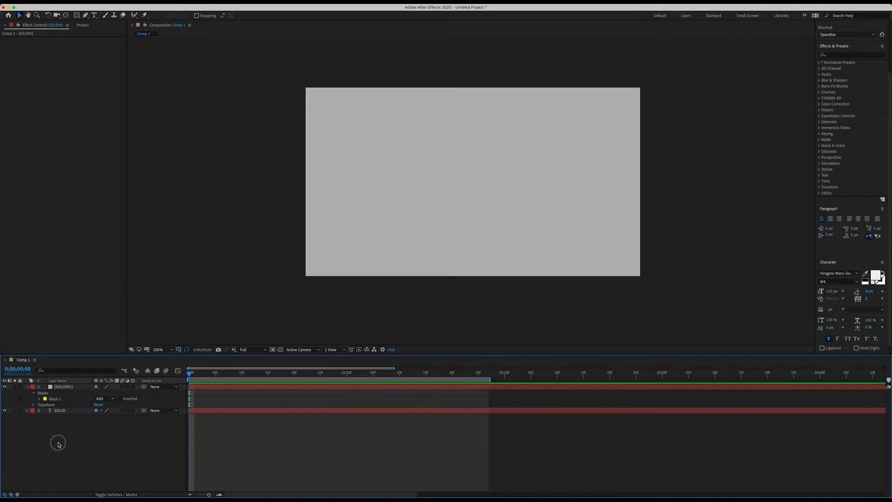
pyautogui.click(53, 400)
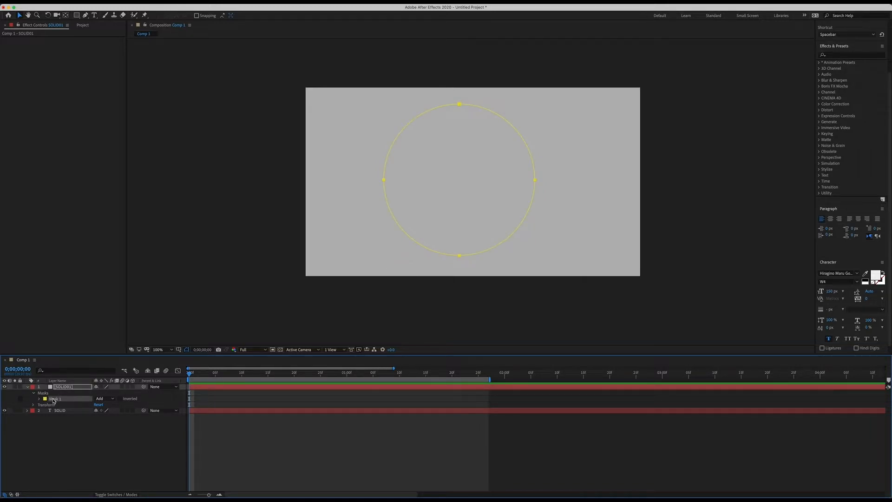
pyautogui.click(625, 453)
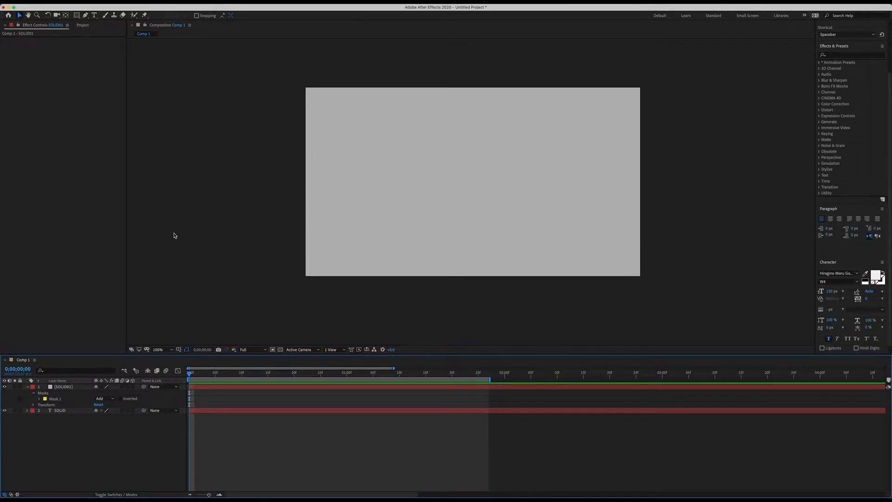
pyautogui.click(56, 410)
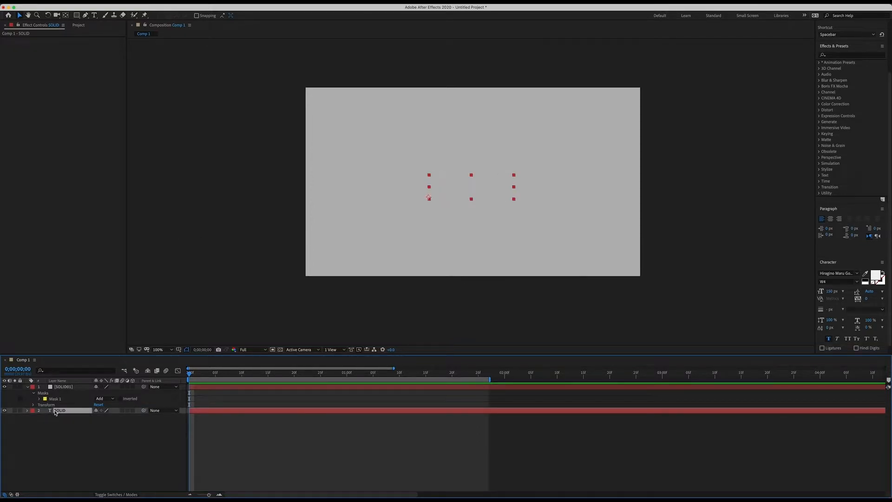
pyautogui.click(72, 449)
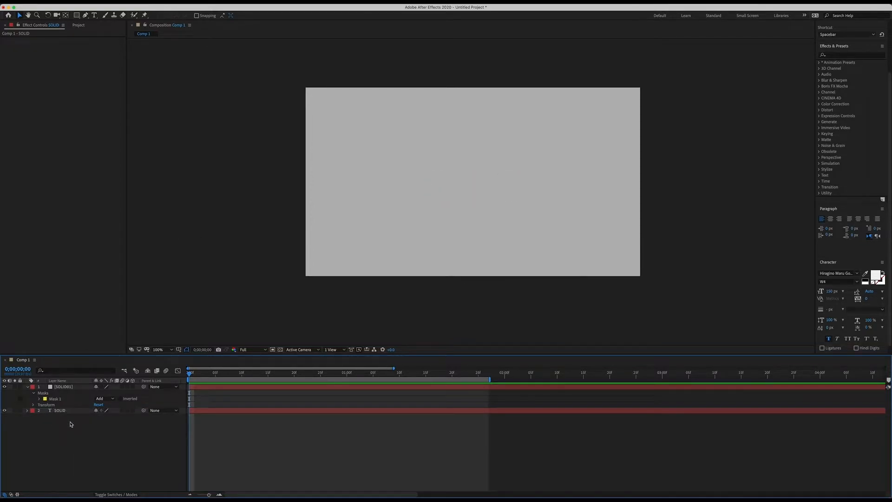
pyautogui.click(54, 404)
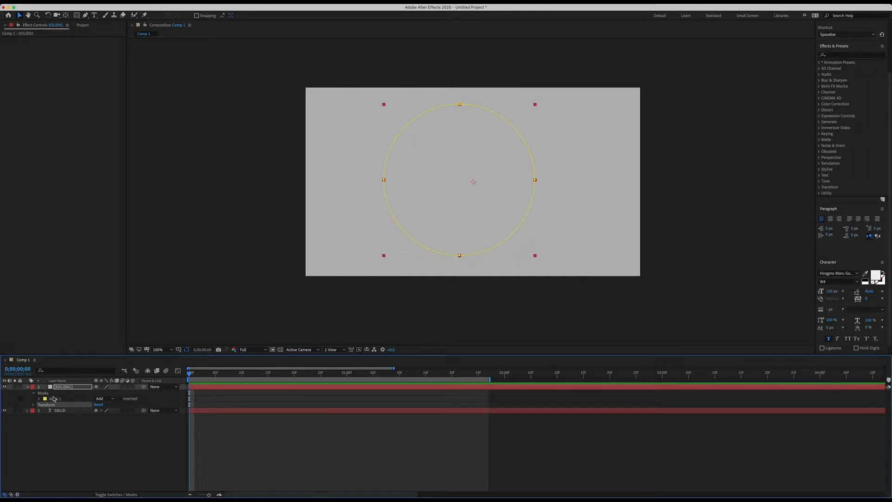
pyautogui.click(54, 400)
pyautogui.click(605, 496)
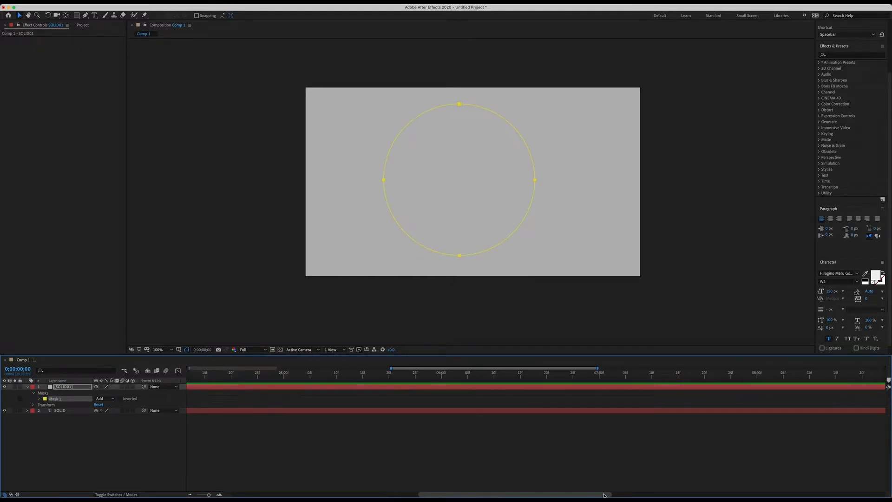
pyautogui.moveTo(541, 495); pyautogui.dragTo(119, 465)
pyautogui.click(693, 244)
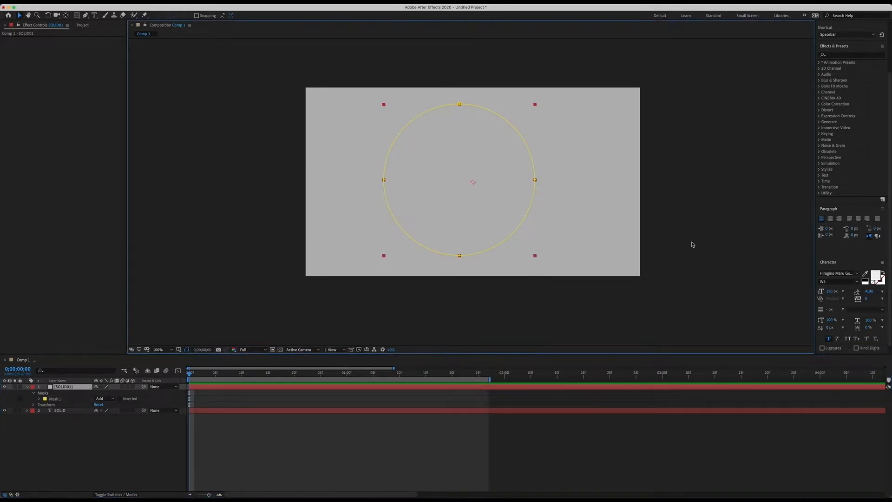
pyautogui.click(642, 401)
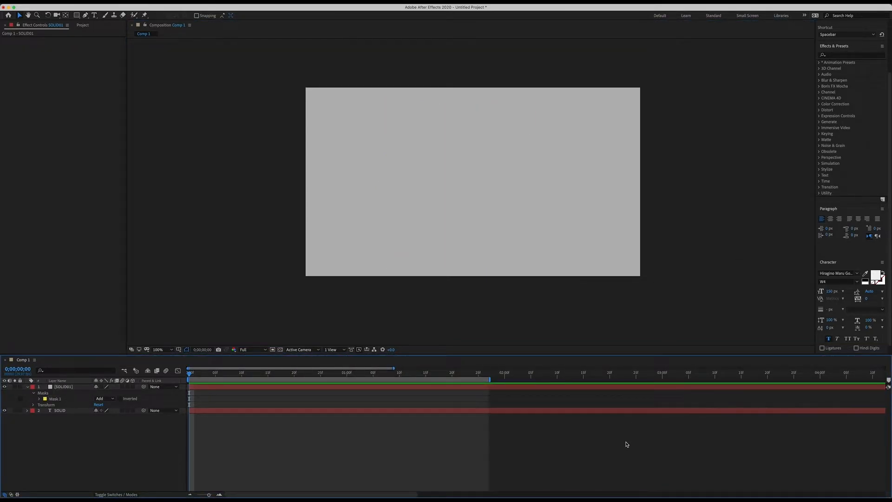
# Step: Expand the properties of Mask 1 and start keyframing its Mask Path at 0;00;00;00
pyautogui.click(54, 400)
pyautogui.click(39, 399)
pyautogui.click(51, 405)
pyautogui.click(257, 407)
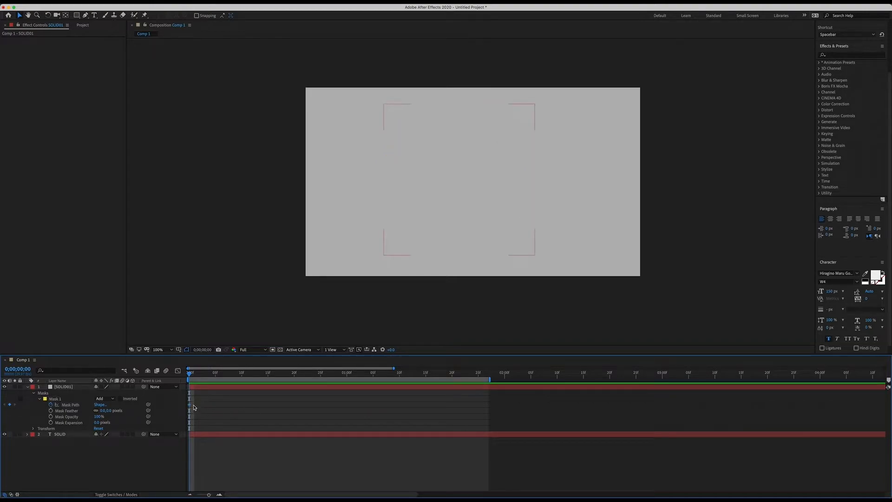
# Step: At 0;00;01;15, select the circular mask's points in turn and try pulling a direction handle of the right point inward, then undo the pull
pyautogui.moveTo(190, 375); pyautogui.dragTo(209, 381)
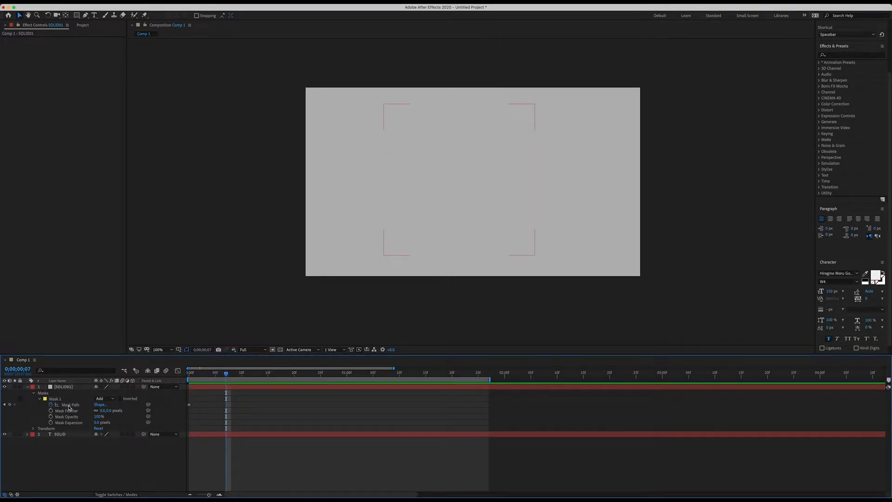
pyautogui.moveTo(226, 375); pyautogui.dragTo(426, 400)
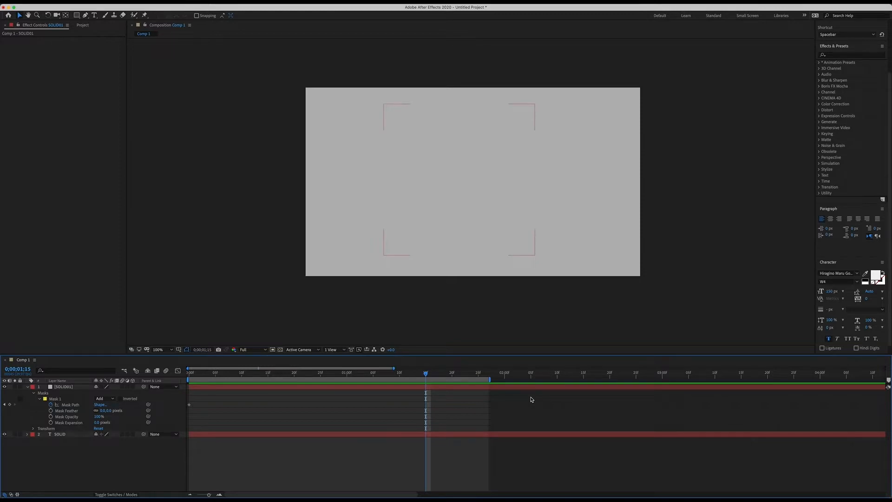
pyautogui.click(81, 398)
pyautogui.click(537, 210)
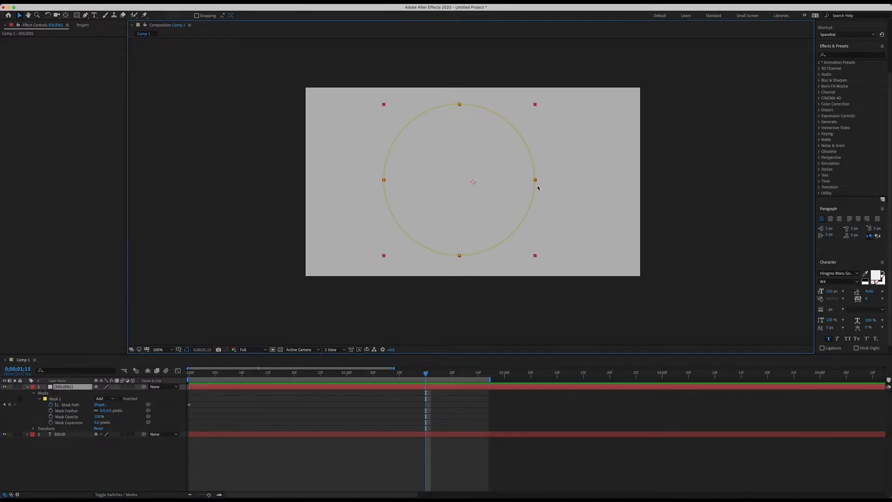
pyautogui.click(536, 181)
pyautogui.click(384, 180)
pyautogui.click(461, 105)
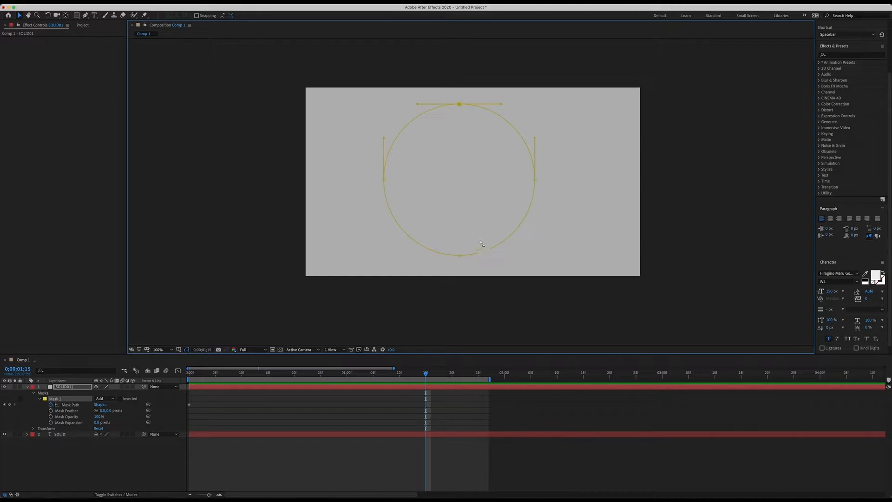
pyautogui.click(461, 255)
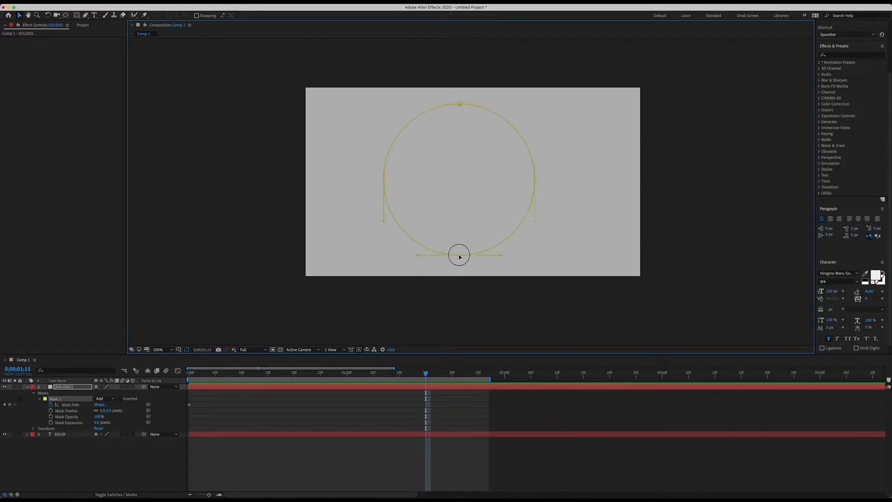
pyautogui.click(460, 104)
pyautogui.moveTo(535, 138); pyautogui.dragTo(462, 149)
pyautogui.press('super+z')
# Step: Reshape the mask at 0;00;01;15 into a crescent by moving its left point past the text and its top and bottom points inward
pyautogui.click(384, 180)
pyautogui.moveTo(385, 180); pyautogui.dragTo(521, 185)
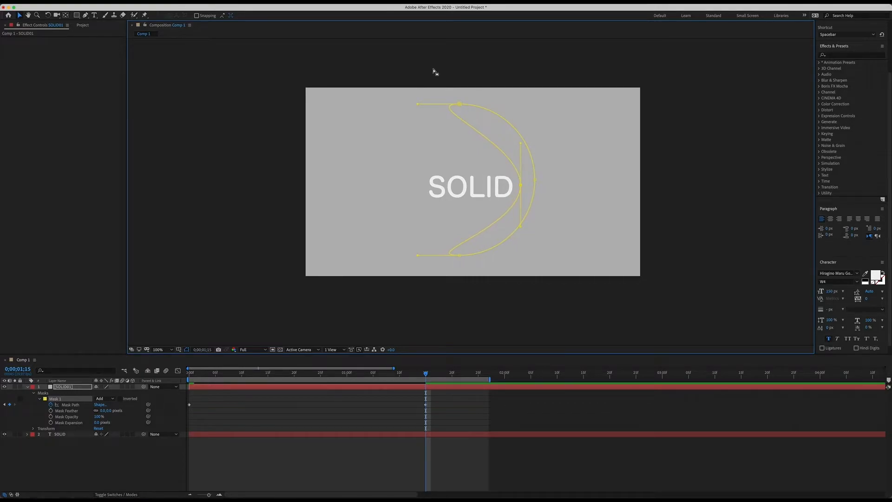
pyautogui.moveTo(460, 104); pyautogui.dragTo(458, 116)
pyautogui.moveTo(459, 255); pyautogui.dragTo(454, 238)
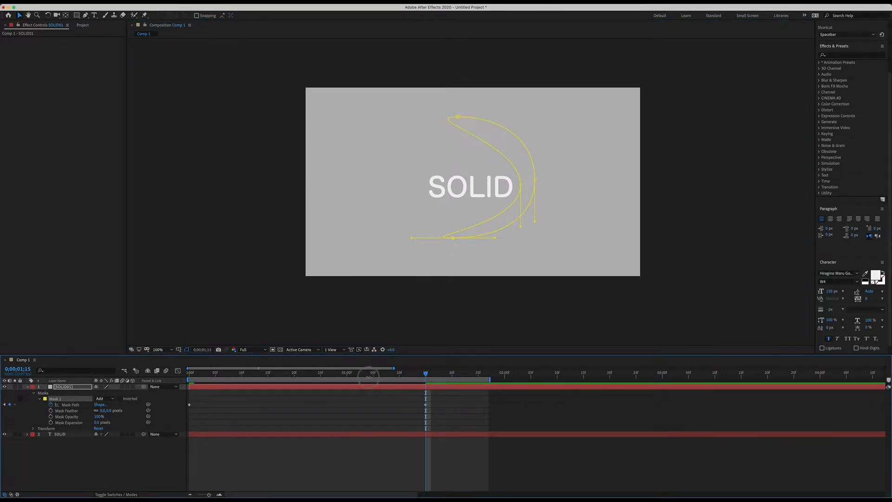
# Step: Play the mask path animation from the start of the composition, then stop the preview
pyautogui.moveTo(422, 374); pyautogui.dragTo(154, 363)
pyautogui.click(552, 452)
pyautogui.press('space')
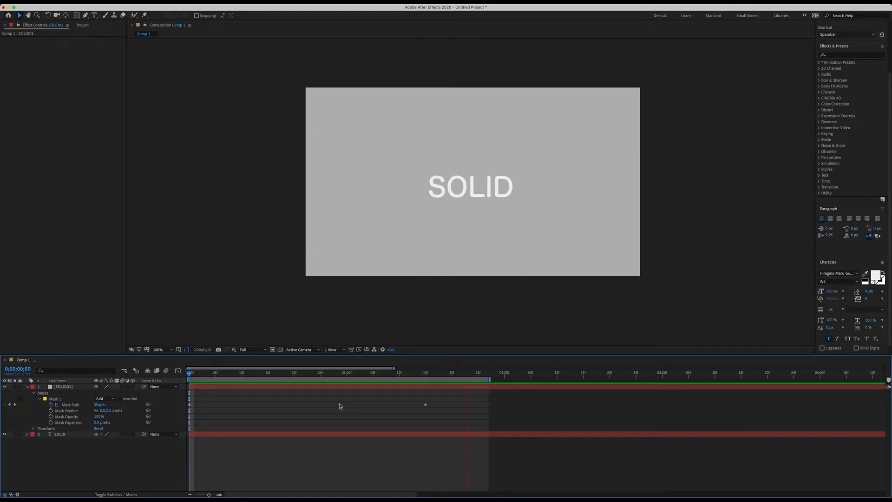
pyautogui.press('space')
# Step: Hide SOLID01 temporarily while scaling the SOLID text layer to 231%, then show the solid again
pyautogui.click(5, 387)
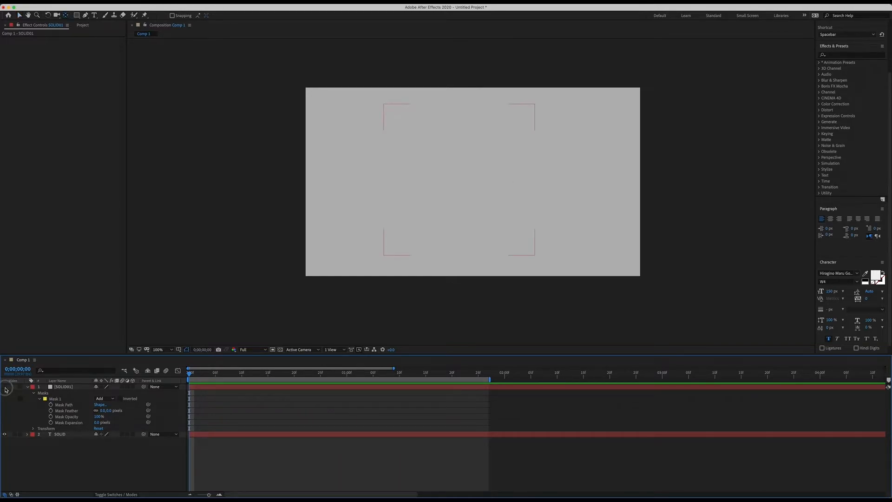
pyautogui.click(60, 436)
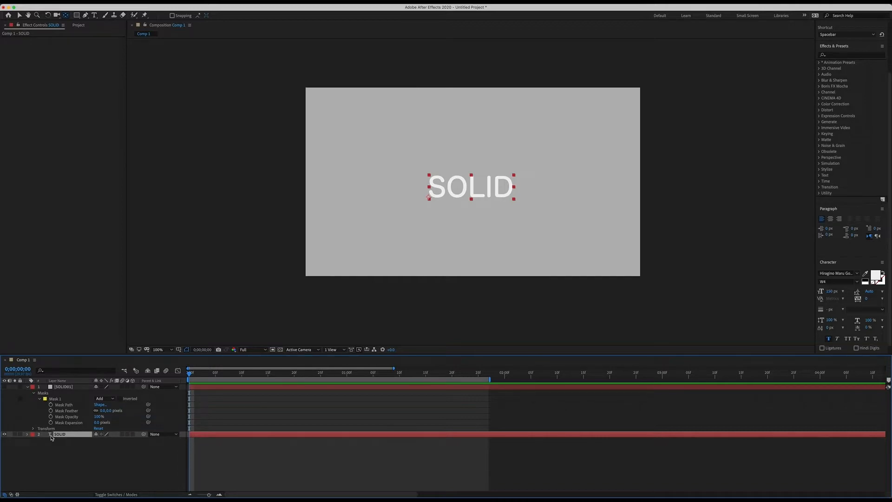
pyautogui.press('s')
pyautogui.moveTo(106, 442); pyautogui.dragTo(155, 446)
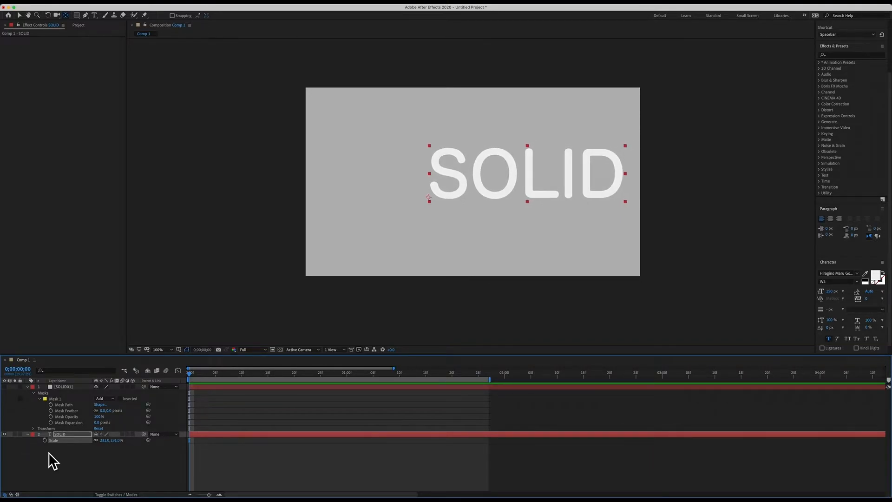
pyautogui.click(5, 387)
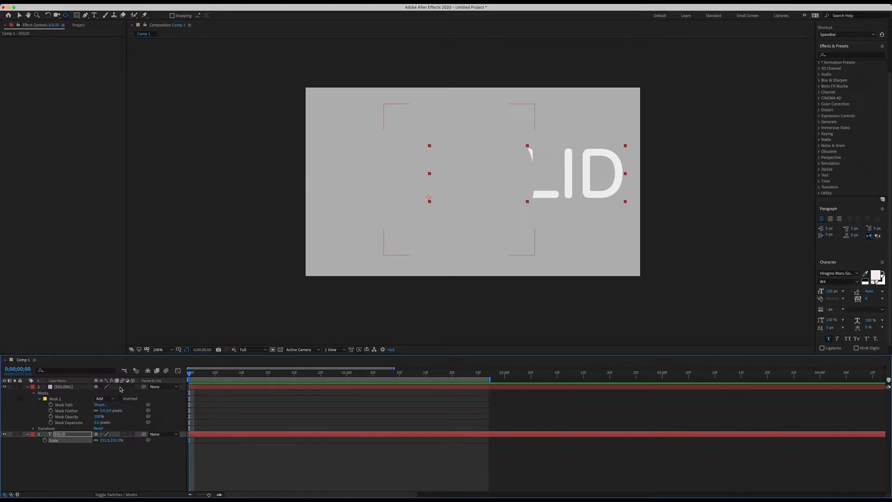
# Step: Stretch Mask 1 on SOLID01 into a wide oval covering the enlarged text by moving its four points with the Selection tool
pyautogui.click(69, 388)
pyautogui.click(55, 399)
pyautogui.click(534, 179)
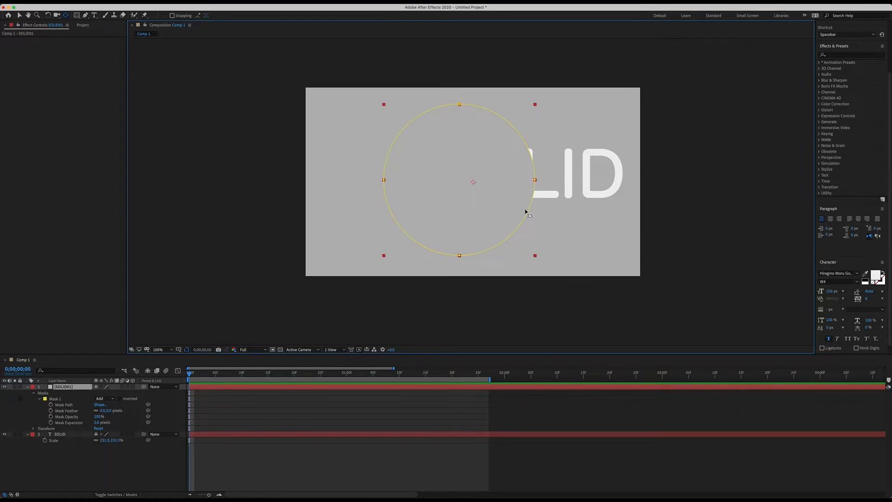
pyautogui.click(504, 264)
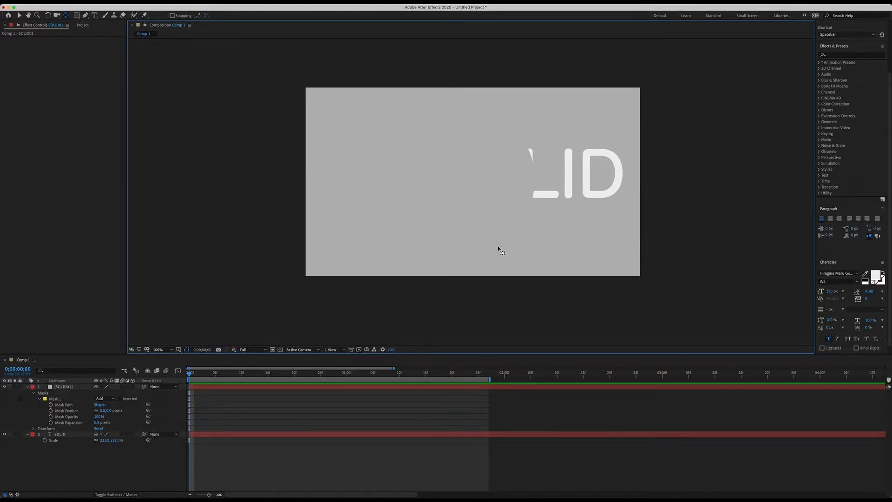
pyautogui.click(19, 16)
pyautogui.click(454, 157)
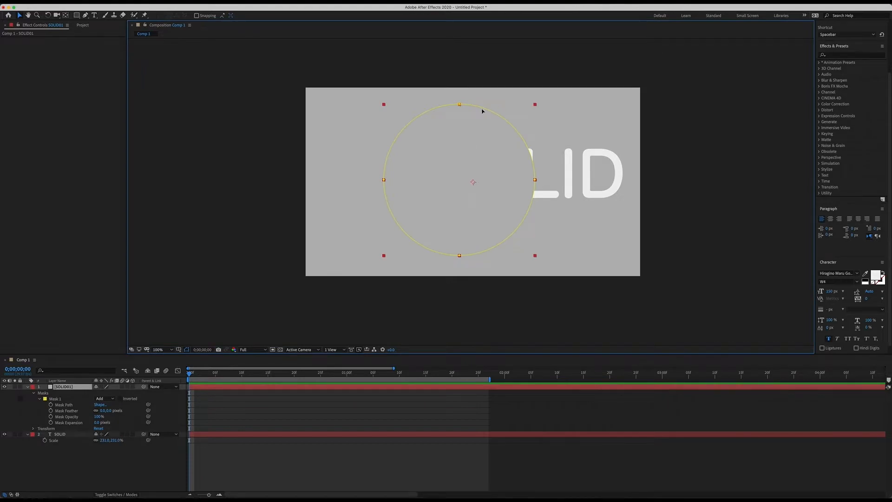
pyautogui.click(460, 104)
pyautogui.moveTo(535, 180); pyautogui.dragTo(636, 176)
pyautogui.moveTo(460, 104); pyautogui.dragTo(512, 102)
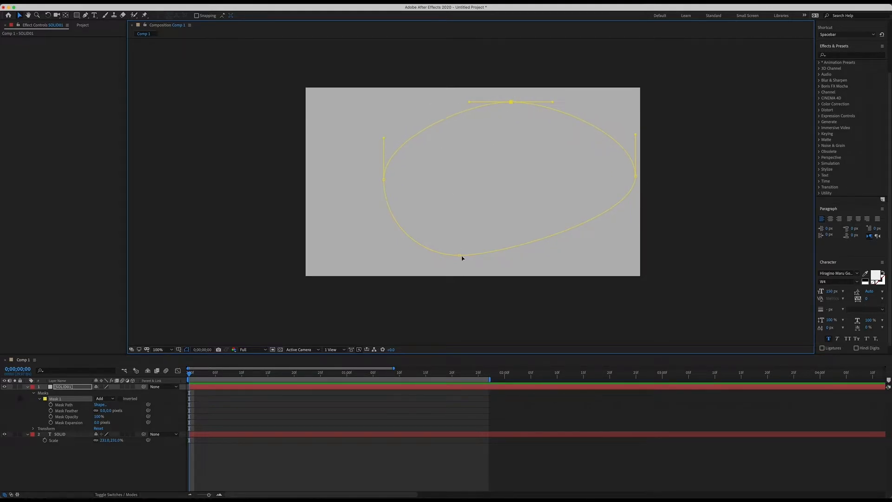
pyautogui.moveTo(459, 257); pyautogui.dragTo(510, 247)
pyautogui.moveTo(385, 181)
pyautogui.mouseDown()
pyautogui.moveTo(397, 162)
pyautogui.moveTo(392, 177)
pyautogui.mouseUp()
pyautogui.click(533, 470)
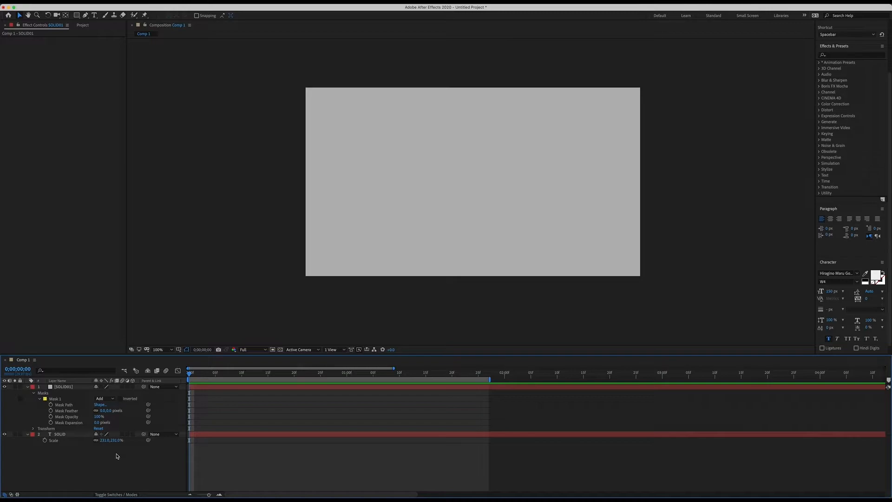
# Step: Add a Mask Path keyframe for Mask 1 on SOLID01 at 0;00;00;00
pyautogui.click(58, 400)
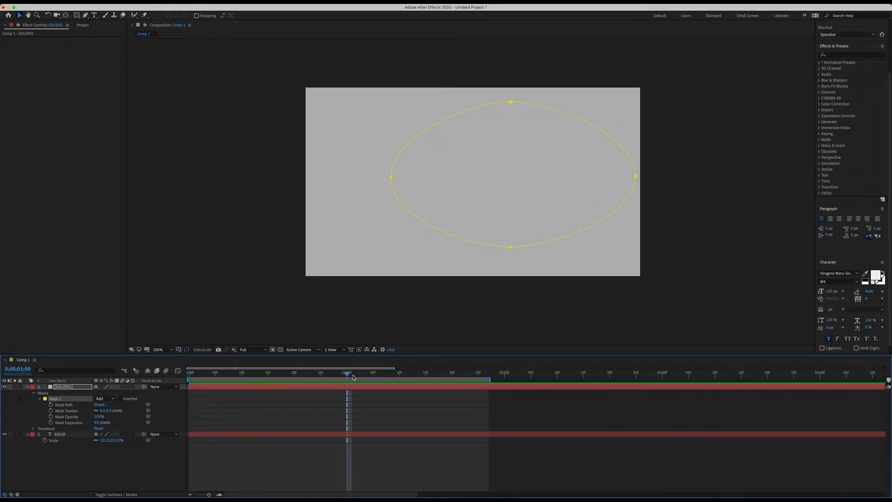
pyautogui.click(51, 405)
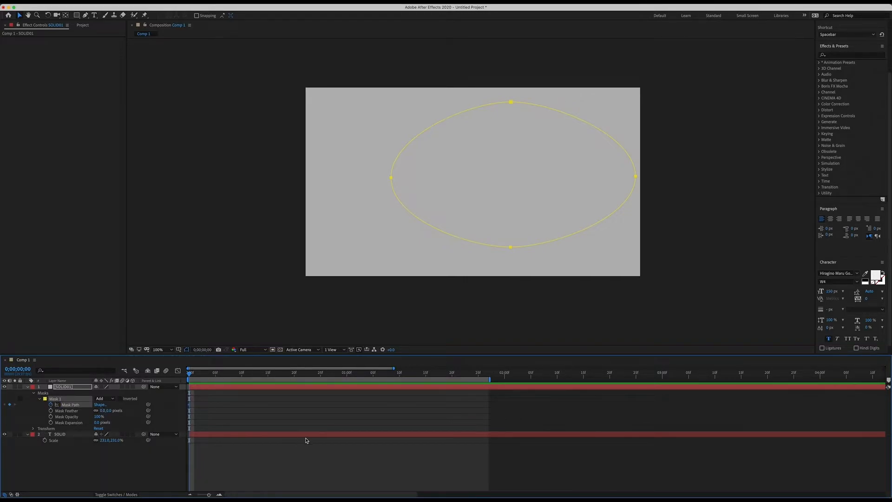
pyautogui.click(208, 410)
pyautogui.moveTo(190, 374); pyautogui.dragTo(221, 375)
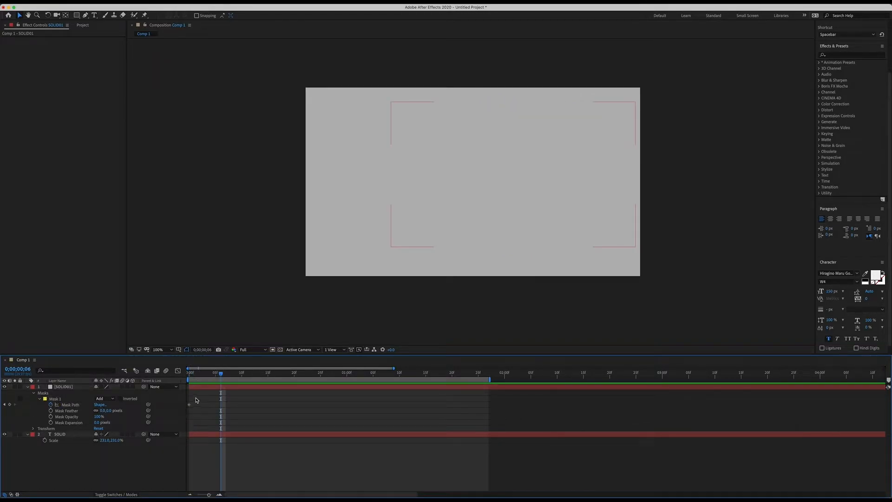
# Step: Reshape Mask 1 at 0;00;01;15 by moving its left, top and bottom points rightward past the end of the SOLID text
pyautogui.click(189, 405)
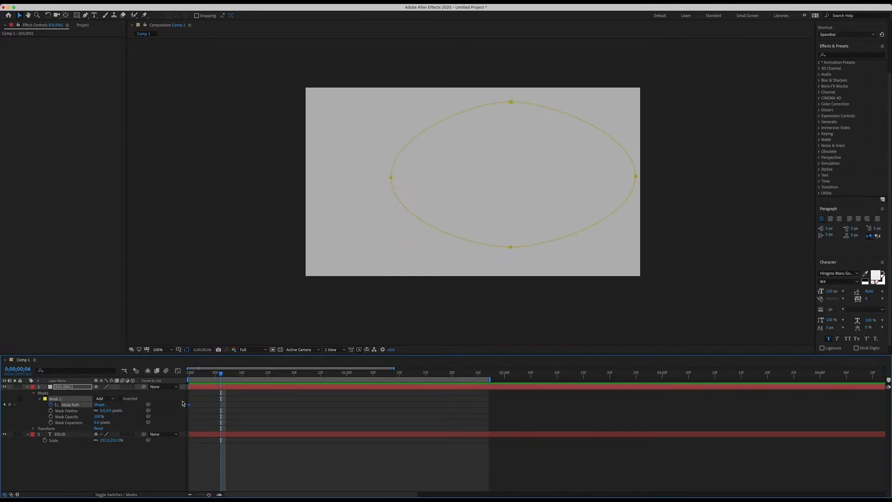
pyautogui.click(17, 369)
pyautogui.write('115')
pyautogui.press('Return')
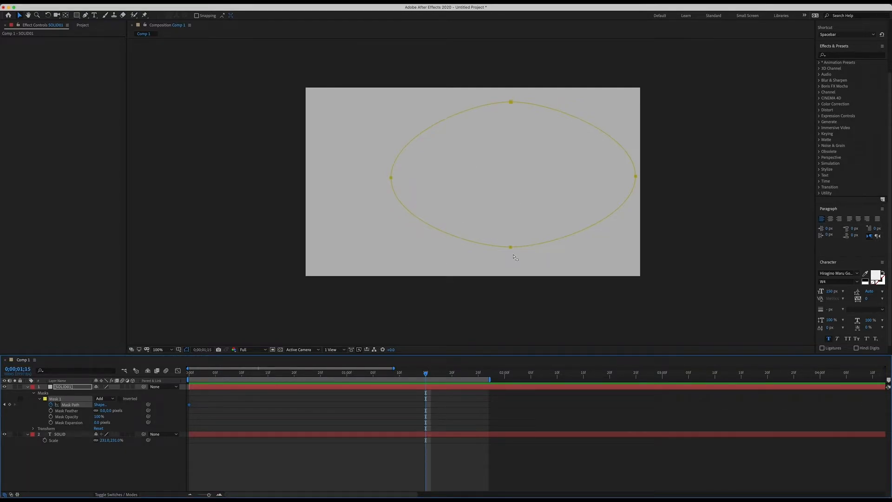
pyautogui.click(391, 177)
pyautogui.moveTo(392, 180); pyautogui.dragTo(535, 182)
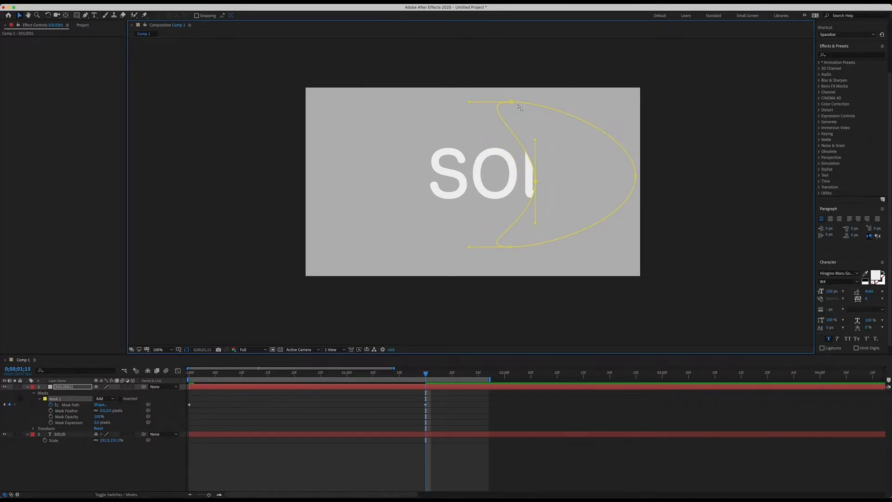
pyautogui.moveTo(512, 102); pyautogui.dragTo(580, 115)
pyautogui.moveTo(512, 248); pyautogui.dragTo(587, 239)
pyautogui.moveTo(536, 183); pyautogui.dragTo(609, 176)
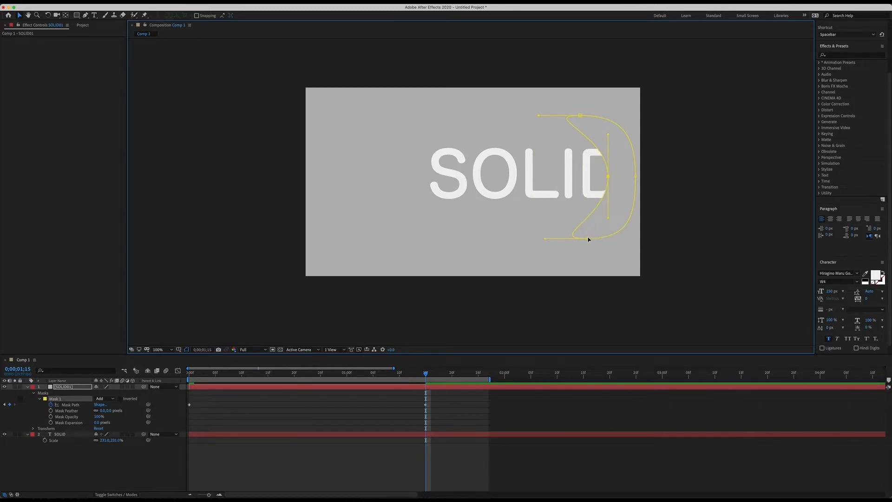
pyautogui.moveTo(587, 239); pyautogui.dragTo(650, 243)
pyautogui.click(583, 117)
pyautogui.moveTo(581, 118); pyautogui.dragTo(639, 111)
pyautogui.moveTo(608, 177); pyautogui.dragTo(658, 173)
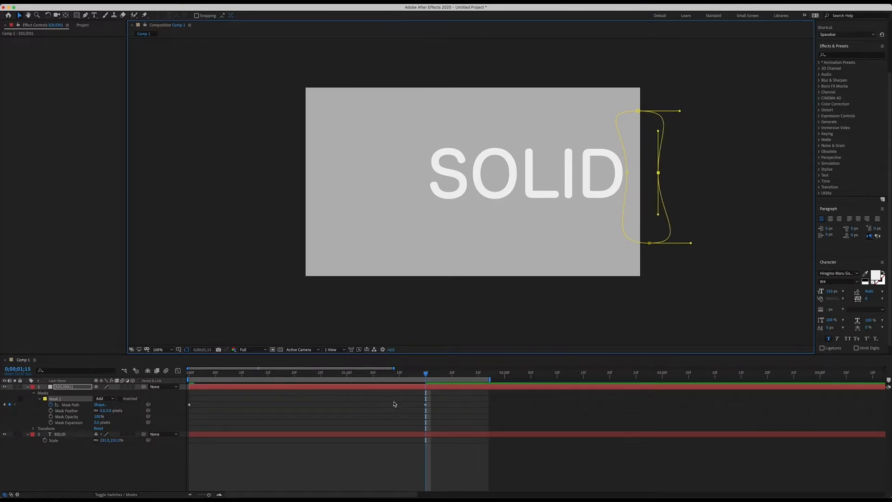
# Step: Play the two-keyframe mask animation from the start of the composition, then stop and return to the first frame
pyautogui.moveTo(419, 371); pyautogui.dragTo(215, 386)
pyautogui.press('space')
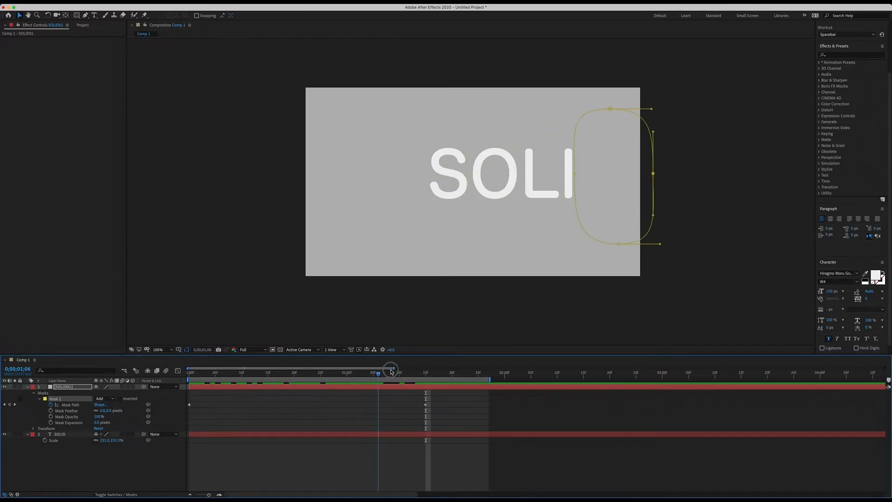
pyautogui.press('space')
pyautogui.click(564, 473)
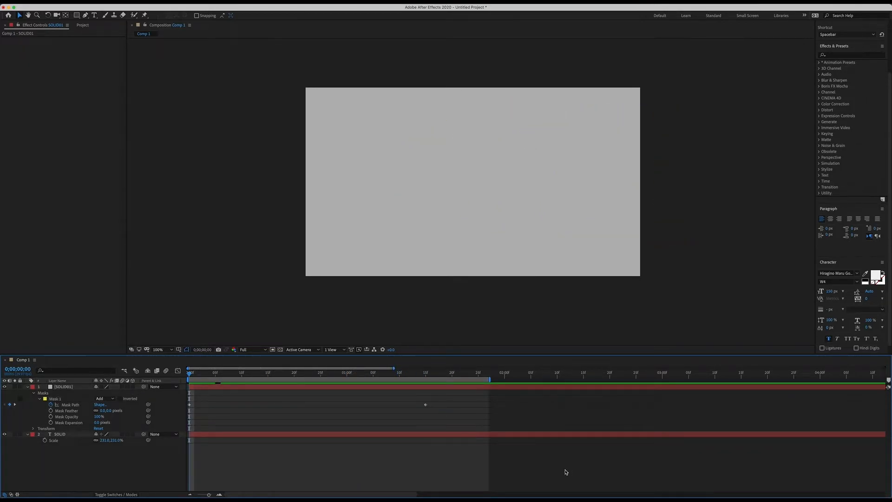
pyautogui.press('space')
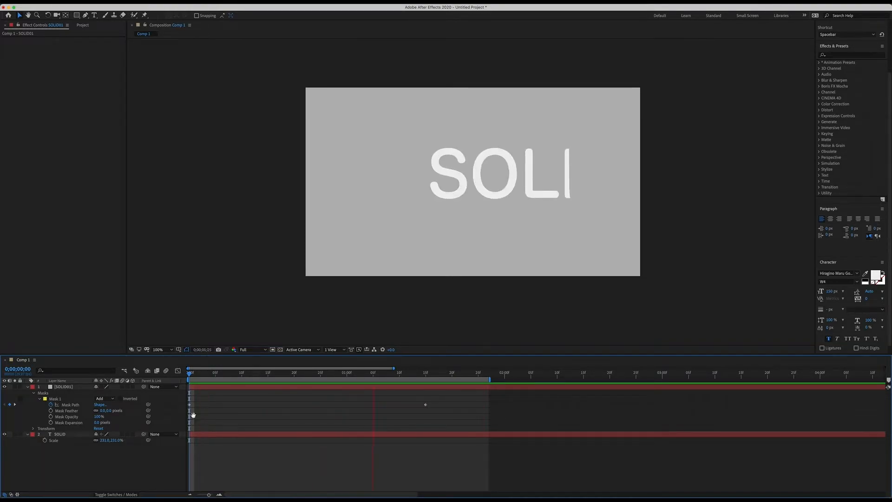
pyautogui.press('space')
pyautogui.press('Home')
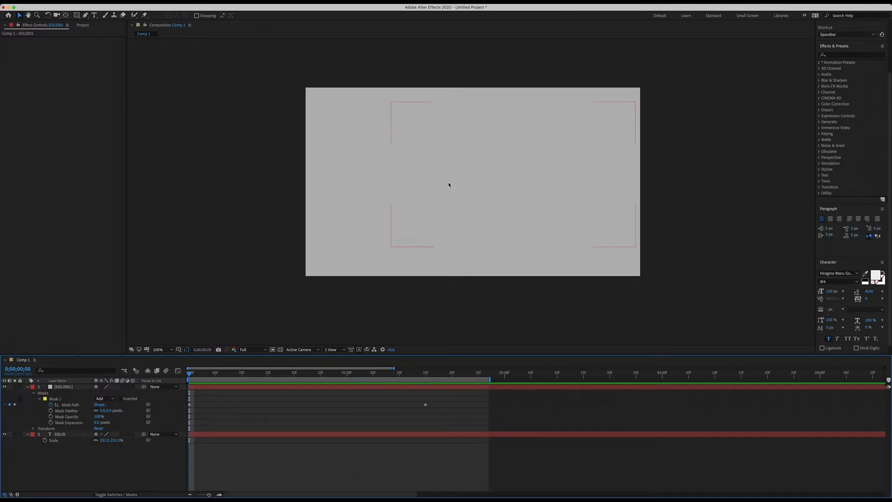
# Step: Delete the Mask Path keyframe at 0;00;01;15 and return to the start of the composition
pyautogui.click(50, 400)
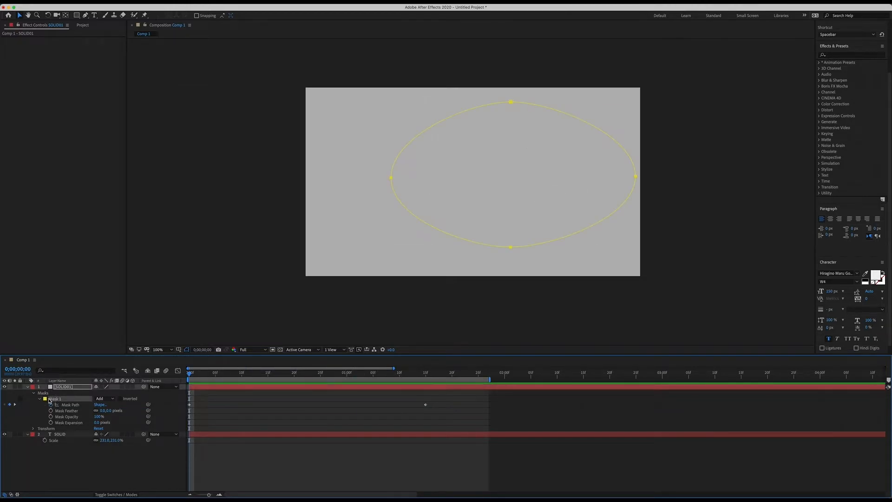
pyautogui.click(300, 420)
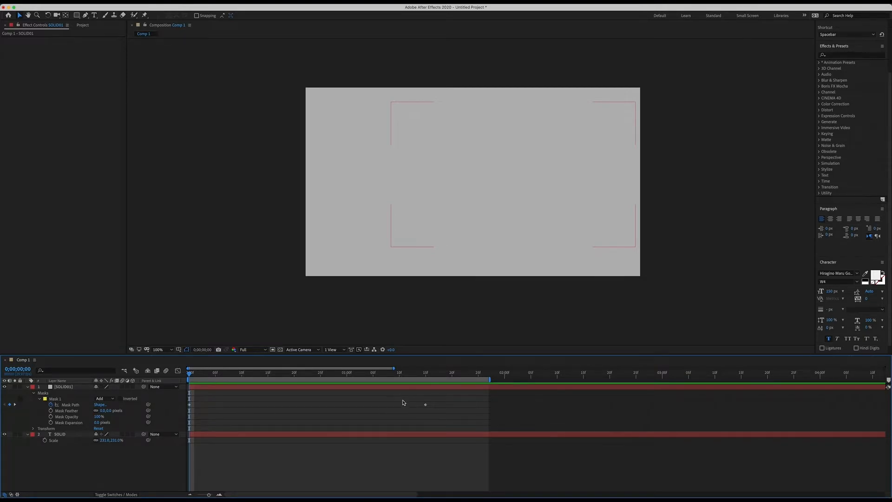
pyautogui.moveTo(403, 403); pyautogui.dragTo(448, 409)
pyautogui.click(285, 387)
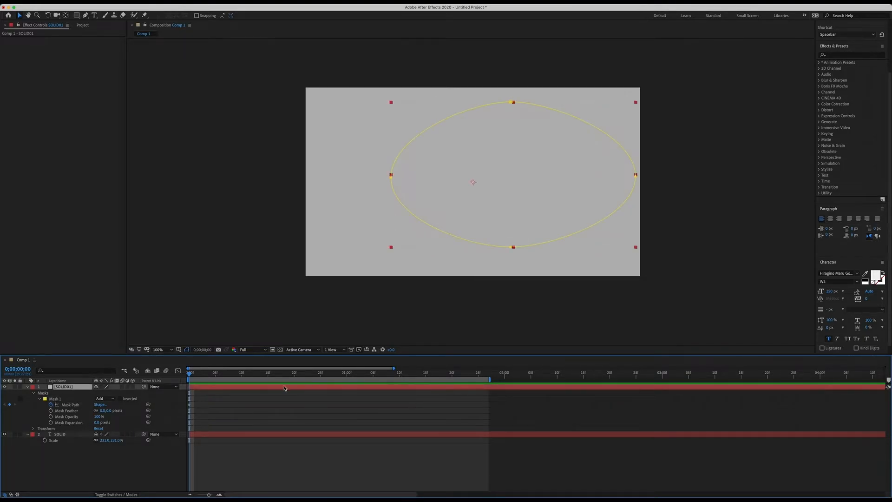
pyautogui.press('space')
pyautogui.press('space')
pyautogui.moveTo(319, 374); pyautogui.dragTo(29, 331)
# Step: At 0;00;00;15, move the left point of Mask 1 to the right edge of the letter S
pyautogui.click(220, 433)
pyautogui.click(191, 407)
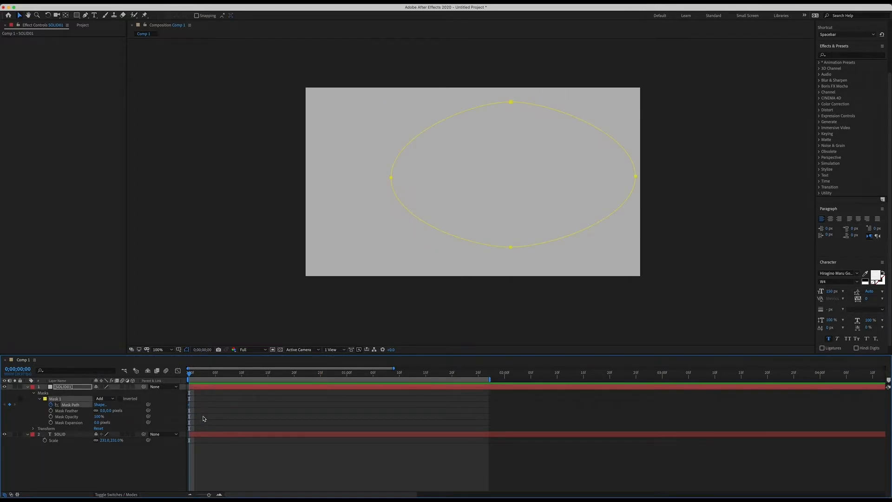
pyautogui.click(18, 369)
pyautogui.write('15')
pyautogui.press('Return')
pyautogui.click(393, 179)
pyautogui.moveTo(392, 179); pyautogui.dragTo(393, 189)
pyautogui.press('super+z')
pyautogui.doubleClick(391, 177)
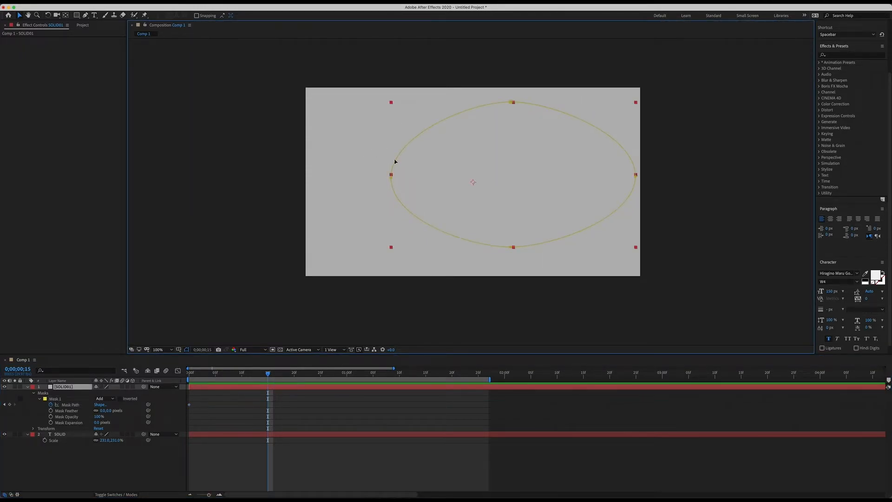
pyautogui.click(391, 176)
pyautogui.moveTo(390, 177); pyautogui.dragTo(467, 180)
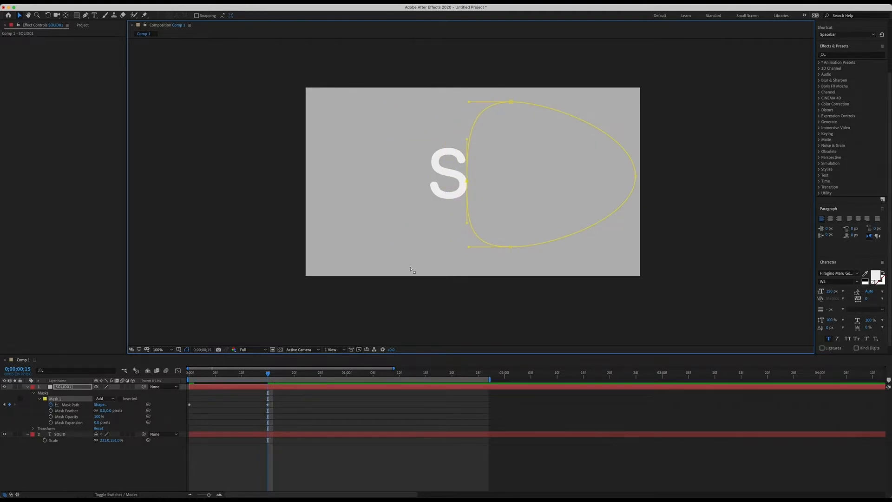
# Step: At 0;00;01;00, move the left, top and bottom points of Mask 1 rightward so its inner edge reaches the letter I
pyautogui.click(17, 369)
pyautogui.write('100')
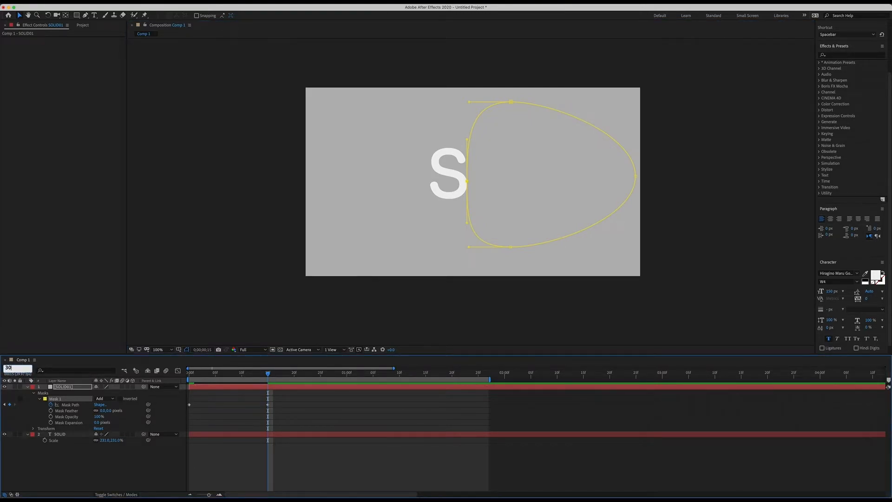
pyautogui.press('Return')
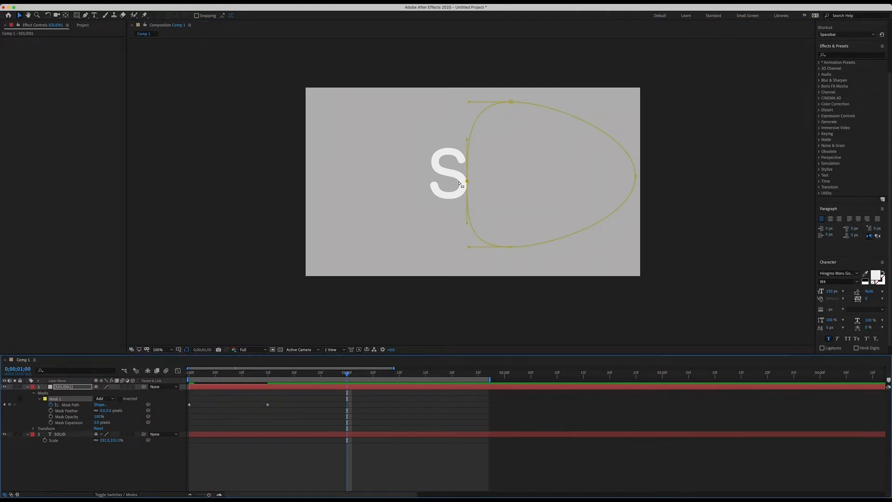
pyautogui.click(467, 181)
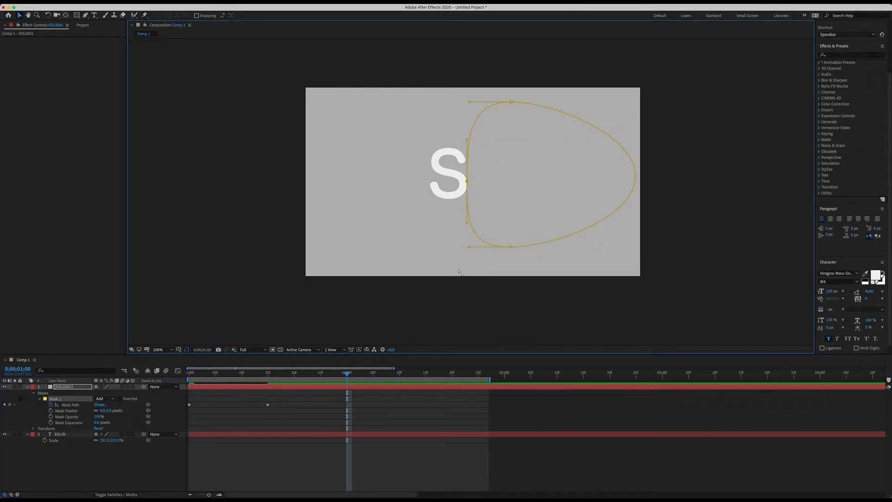
pyautogui.moveTo(465, 182); pyautogui.dragTo(503, 188)
pyautogui.moveTo(510, 246); pyautogui.dragTo(576, 247)
pyautogui.click(511, 102)
pyautogui.moveTo(511, 102); pyautogui.dragTo(567, 99)
pyautogui.moveTo(505, 181); pyautogui.dragTo(569, 177)
pyautogui.click(616, 465)
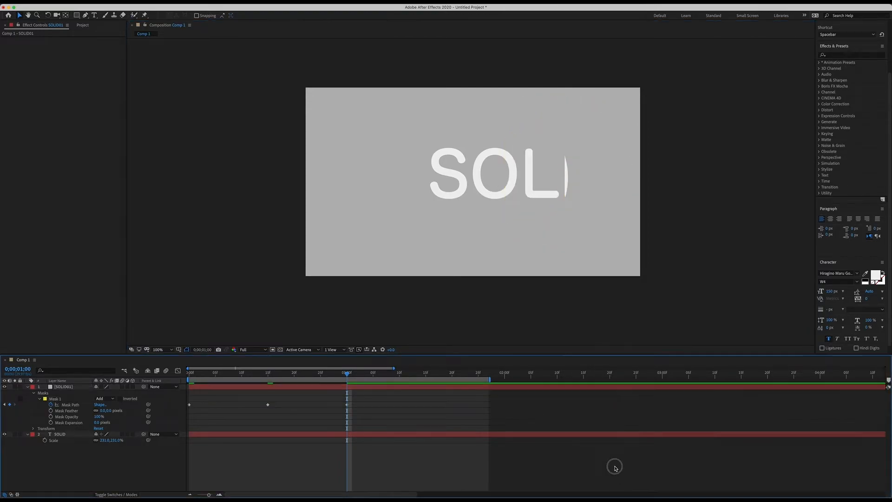
# Step: Preview the mask animation with its three keyframes from the start of the composition, then stop playback
pyautogui.moveTo(349, 375); pyautogui.dragTo(285, 374)
pyautogui.click(223, 420)
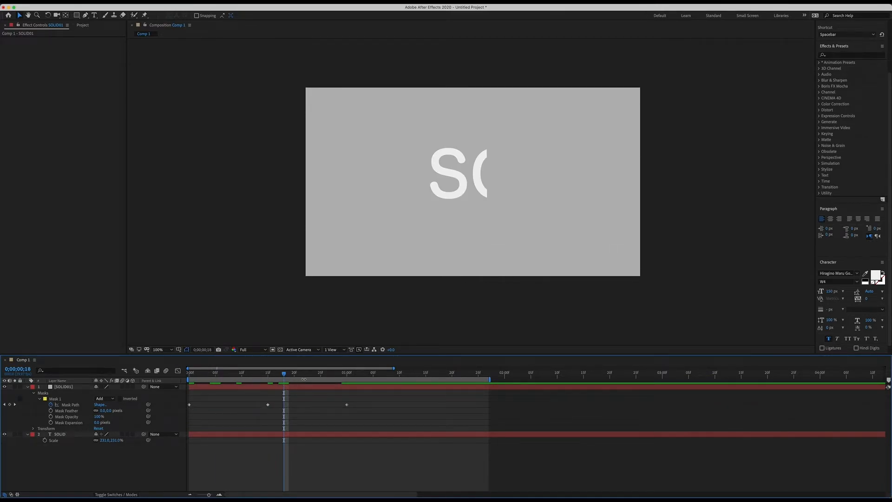
pyautogui.press('space')
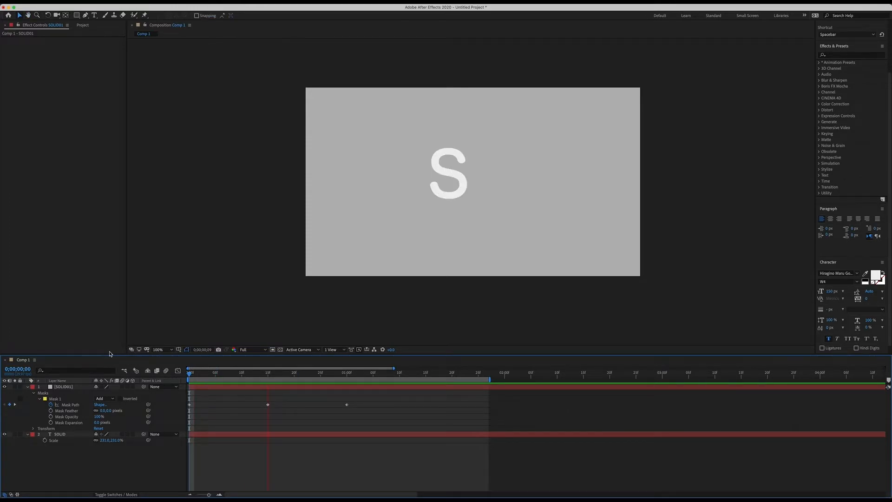
pyautogui.press('space')
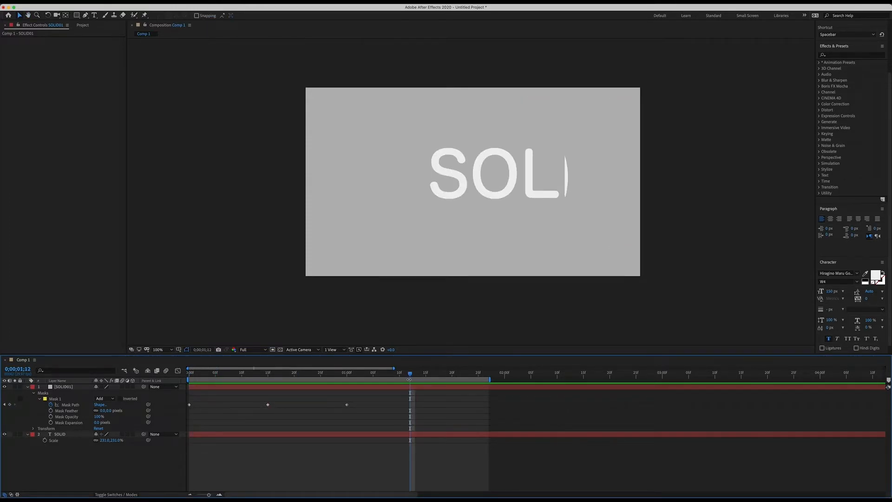
# Step: At 0;00;01;15, move the bottom, left and top points of Mask 1 rightward until the whole word SOLID is uncovered
pyautogui.moveTo(423, 373); pyautogui.dragTo(424, 375)
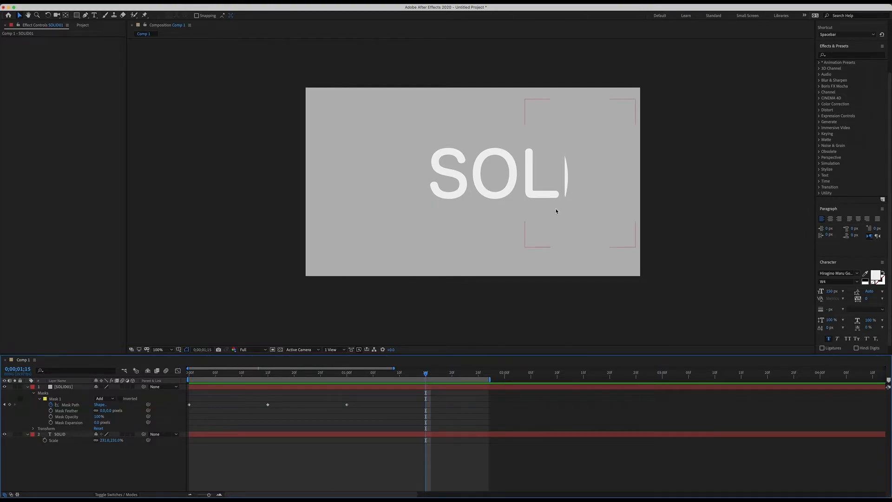
pyautogui.click(529, 244)
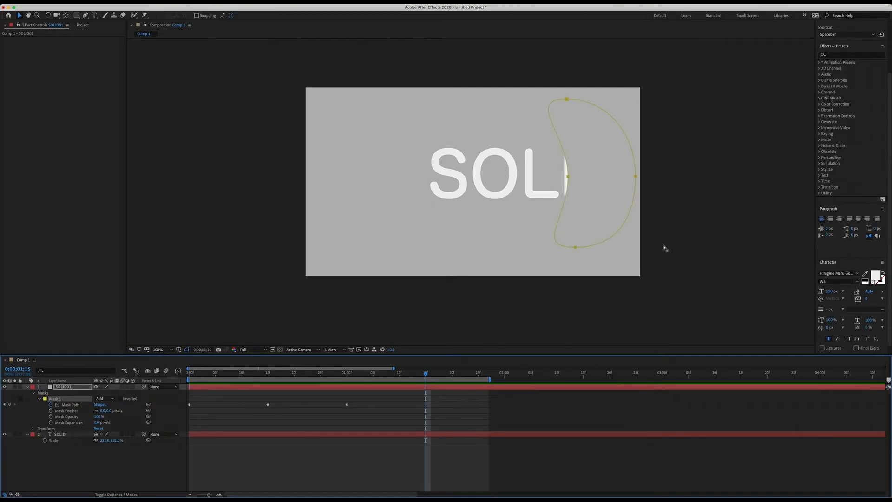
pyautogui.click(570, 179)
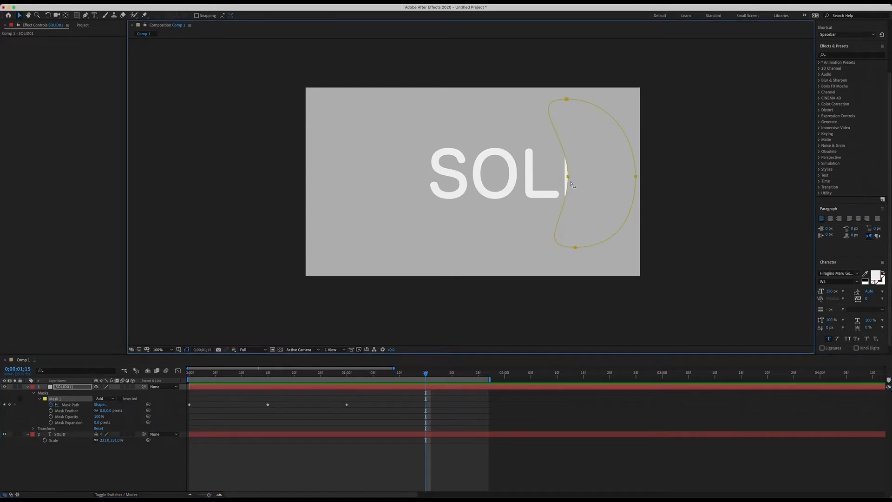
pyautogui.click(580, 253)
pyautogui.moveTo(575, 249); pyautogui.dragTo(621, 252)
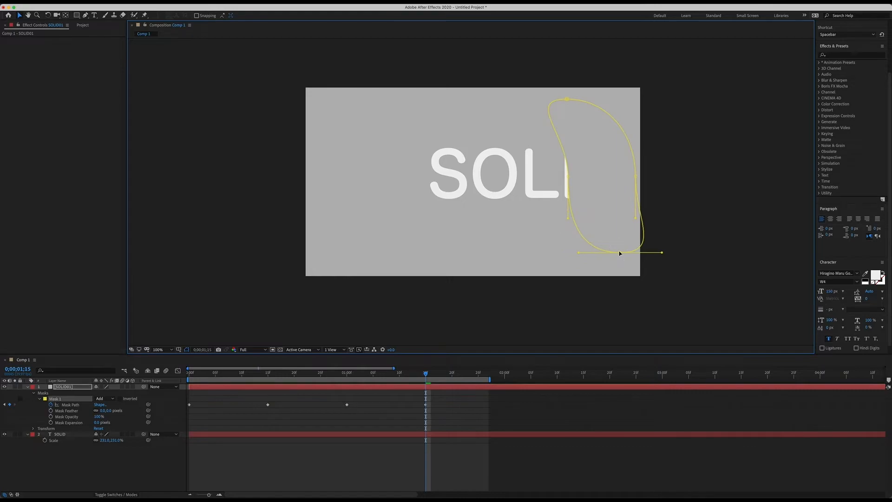
pyautogui.moveTo(568, 178); pyautogui.dragTo(626, 166)
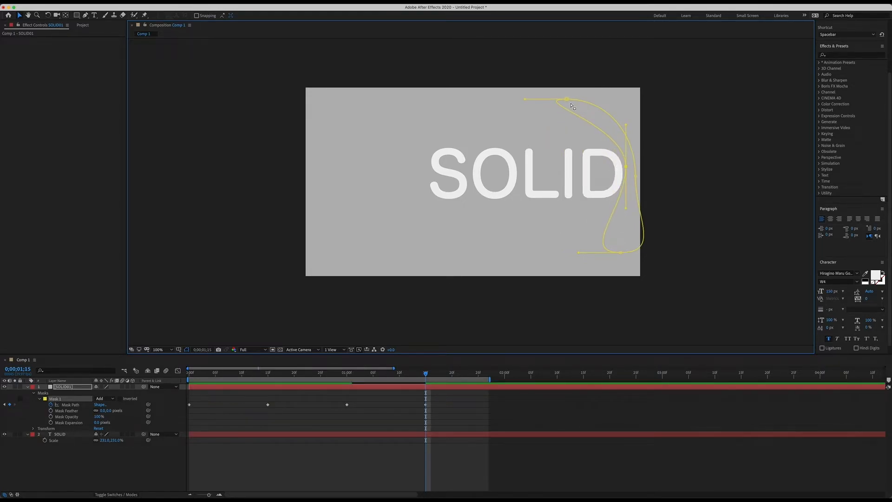
pyautogui.moveTo(566, 99); pyautogui.dragTo(614, 94)
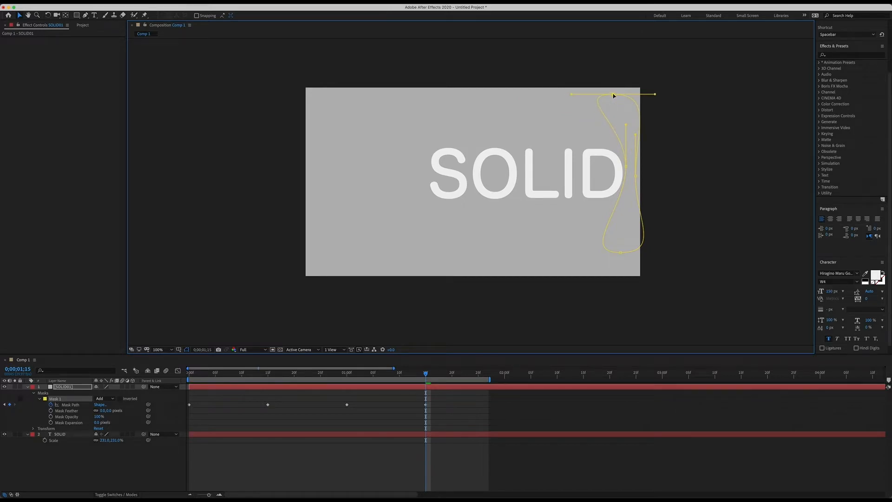
pyautogui.moveTo(622, 252); pyautogui.dragTo(639, 251)
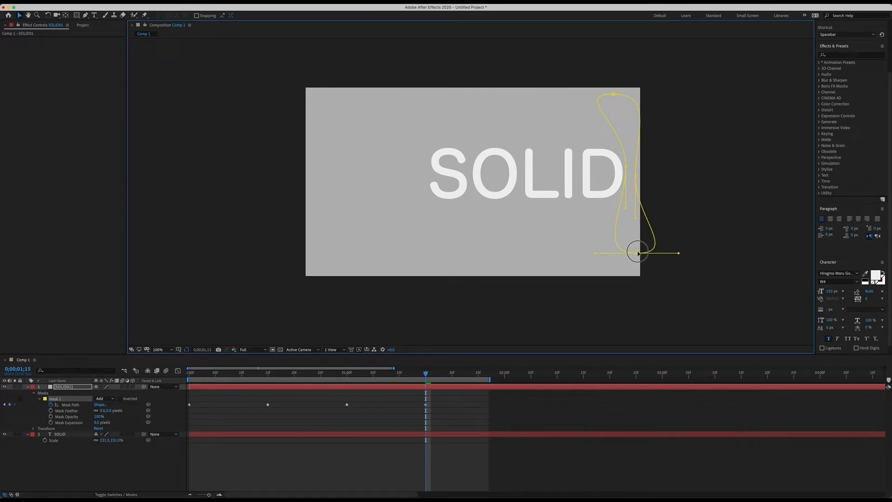
# Step: Deselect the mask and play the four-keyframe reveal from the start of the composition
pyautogui.click(528, 467)
pyautogui.moveTo(427, 373); pyautogui.dragTo(1, 371)
pyautogui.press('space')
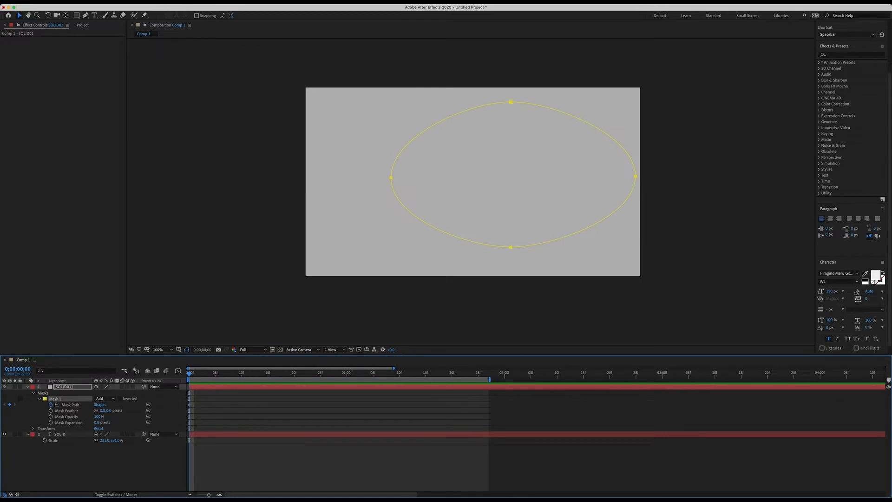
# Step: Add four vertices to Mask 1 with the Add Vertex Tool, one between each pair of existing points, then deselect the mask
pyautogui.click(85, 18)
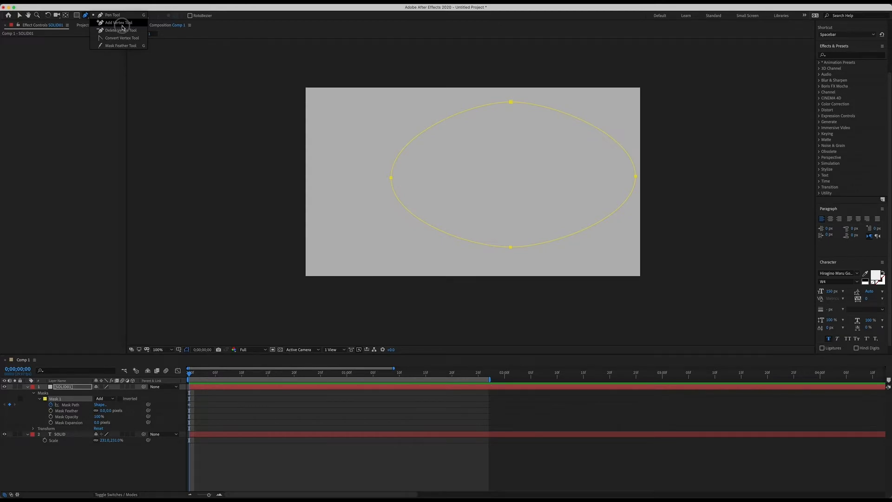
pyautogui.click(123, 24)
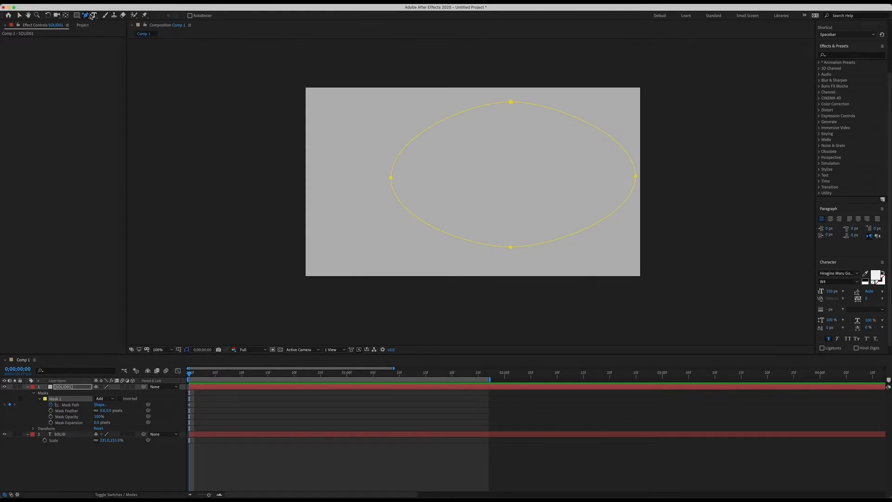
pyautogui.click(89, 17)
pyautogui.click(123, 22)
pyautogui.click(446, 120)
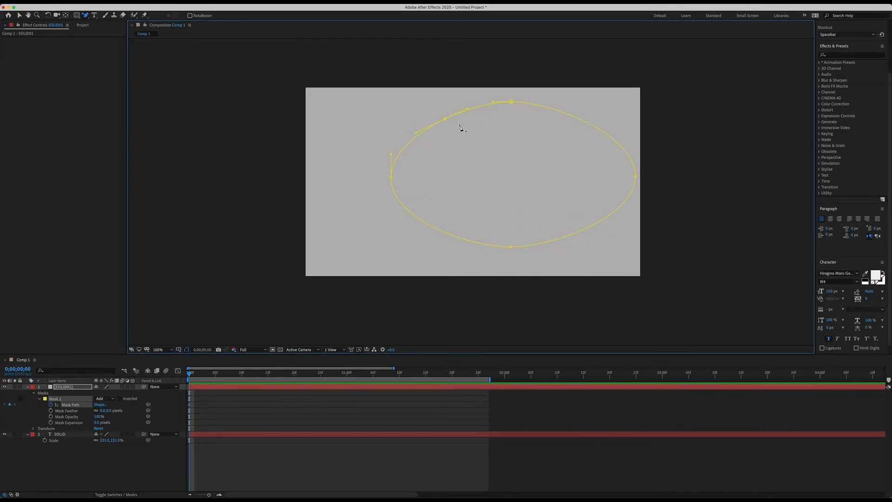
pyautogui.click(580, 120)
pyautogui.click(19, 15)
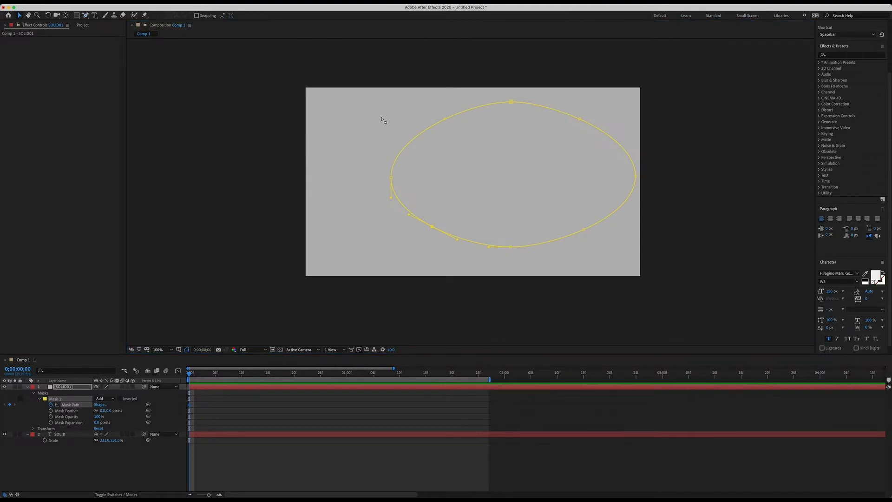
pyautogui.click(455, 118)
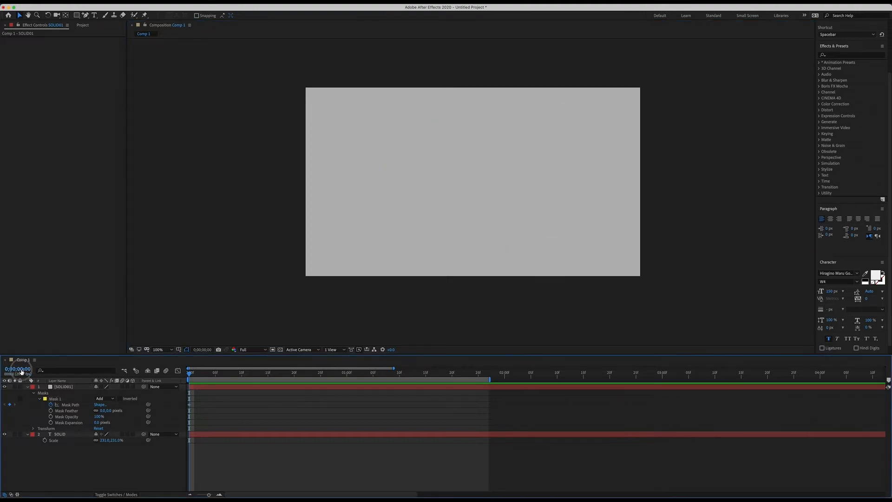
# Step: At 0;00;00;15, pull Mask 1's upper-left, bottom, upper-right and lower-right points inward to uncover parts of the word SOLID
pyautogui.click(20, 370)
pyautogui.write('15')
pyautogui.press('Return')
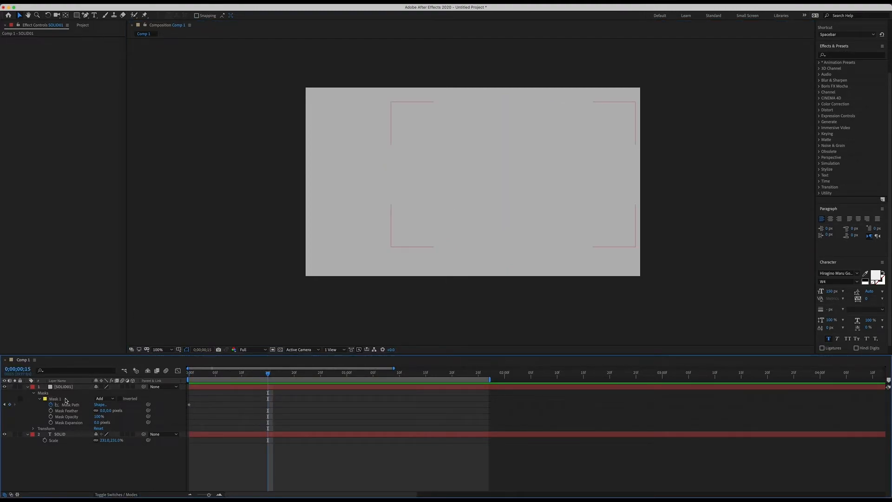
pyautogui.click(66, 400)
pyautogui.click(456, 143)
pyautogui.click(392, 177)
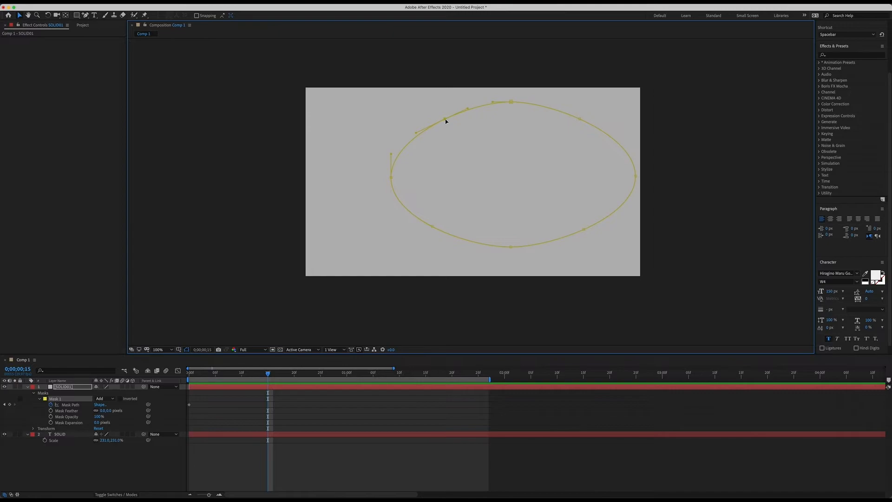
pyautogui.moveTo(448, 130); pyautogui.dragTo(467, 176)
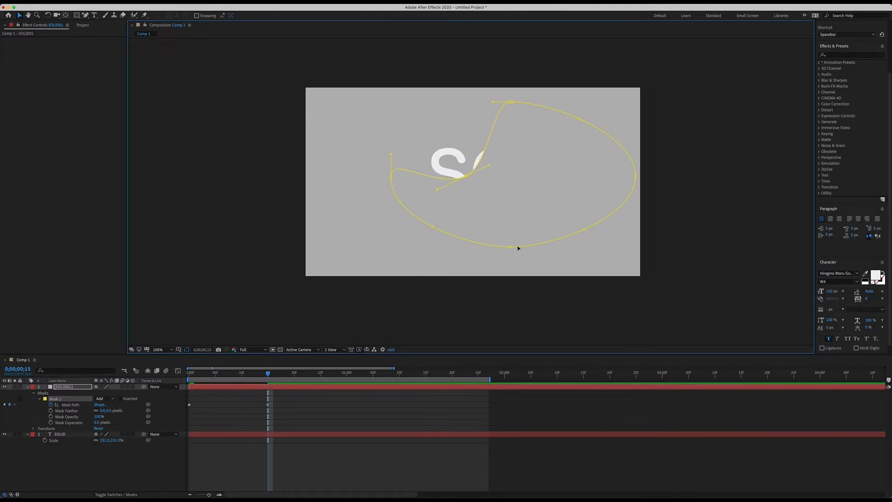
pyautogui.moveTo(513, 248); pyautogui.dragTo(503, 172)
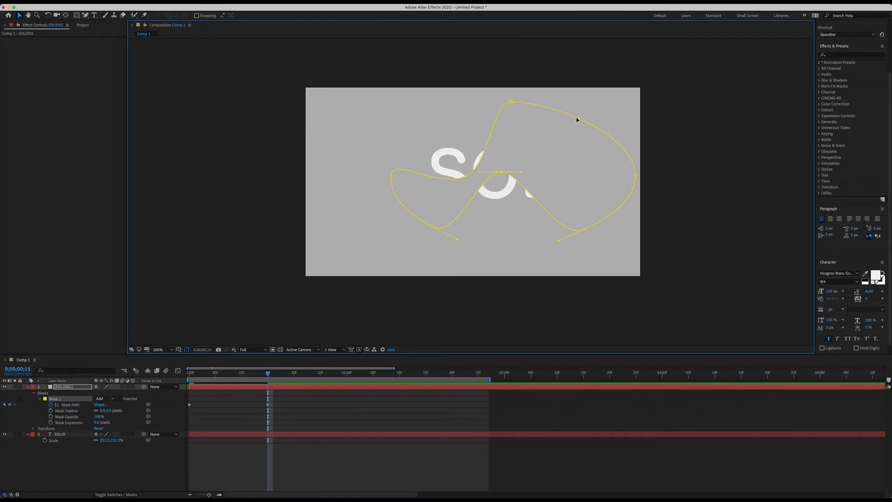
pyautogui.moveTo(581, 121); pyautogui.dragTo(568, 176)
pyautogui.click(584, 230)
pyautogui.moveTo(584, 229); pyautogui.dragTo(606, 206)
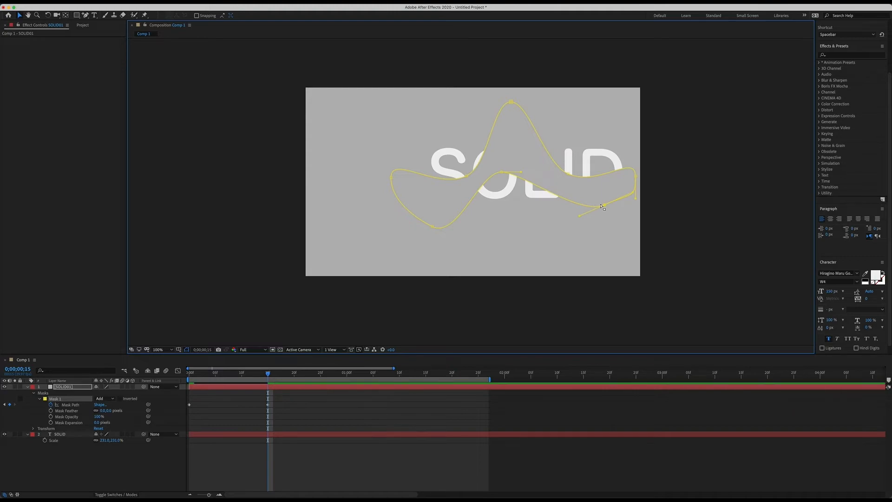
# Step: Deselect the mask and preview the two-keyframe animation from the start of the composition, then stop playback
pyautogui.click(528, 454)
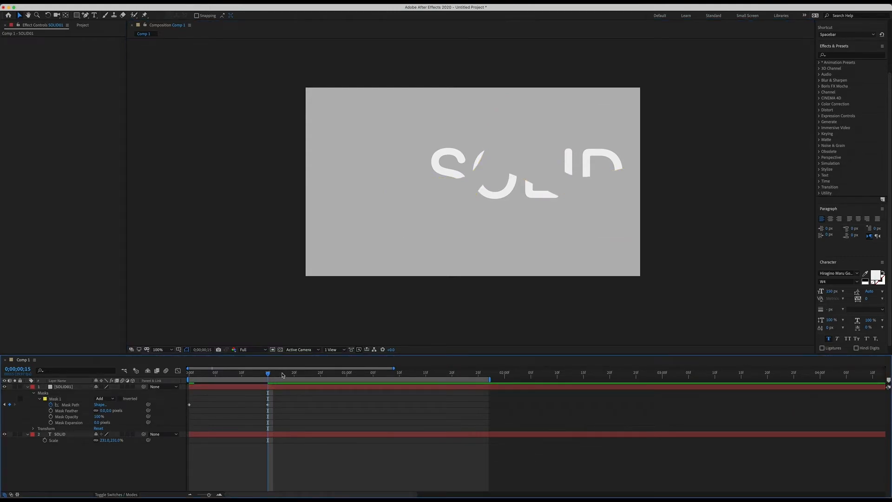
pyautogui.press('Home')
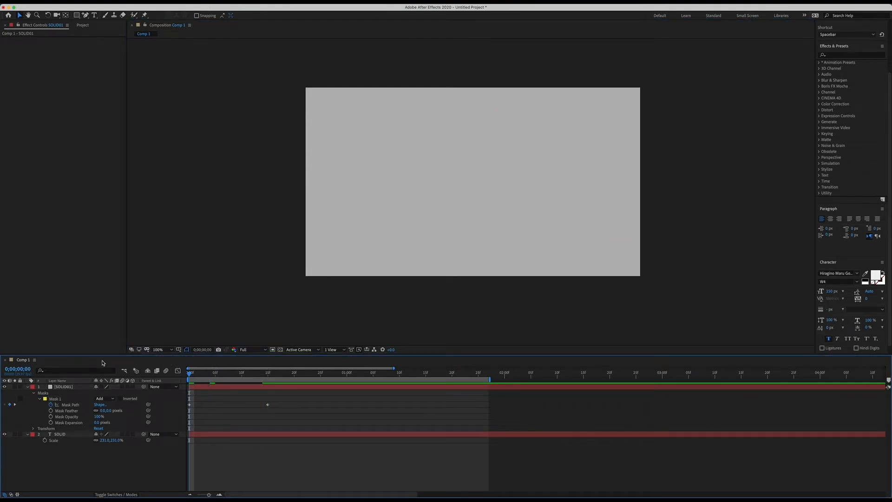
pyautogui.press('space')
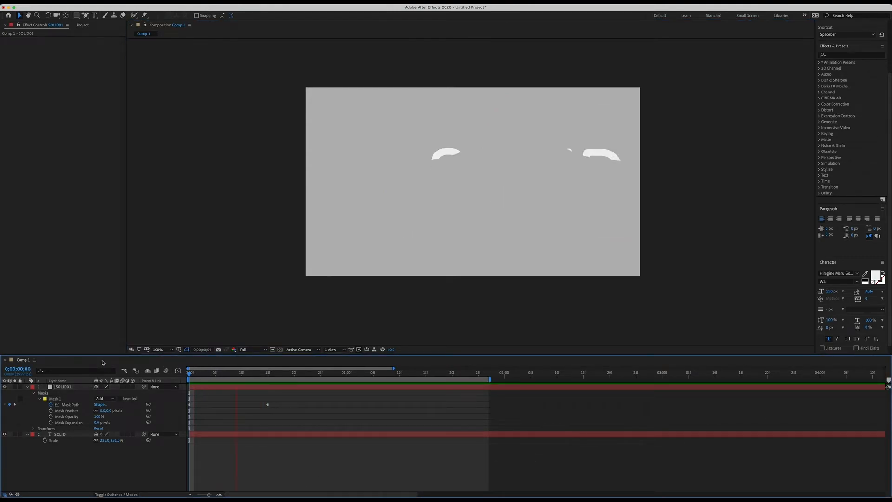
pyautogui.press('space')
# Step: At 0;00;01;00, lower Mask 1's lower-right, upper-right, right, bottom and top points to uncover the letters I and D and the tops of the others
pyautogui.moveTo(374, 374); pyautogui.dragTo(347, 374)
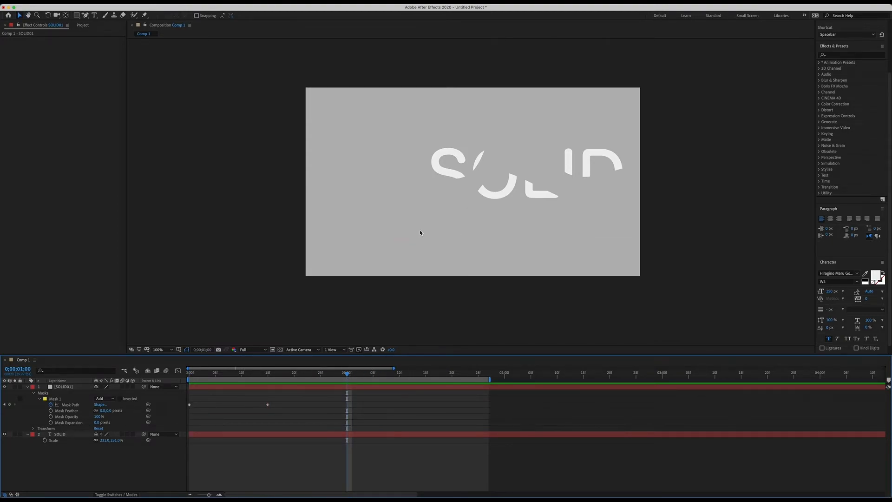
pyautogui.click(402, 168)
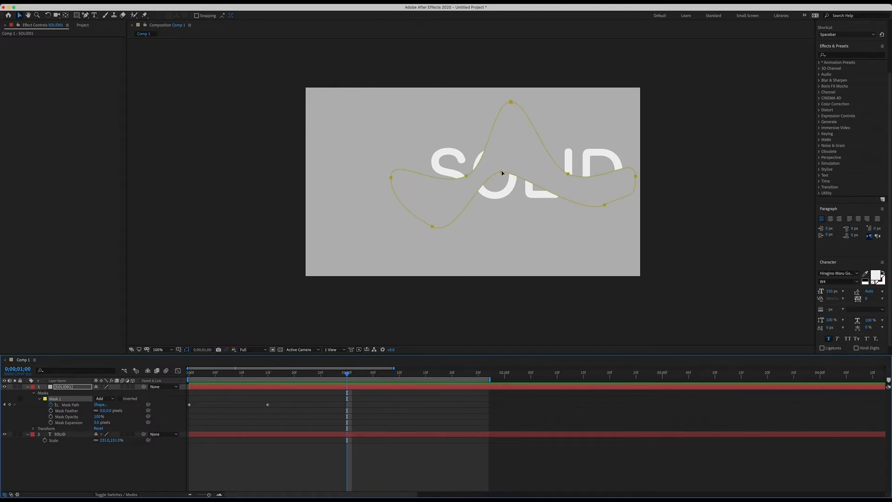
pyautogui.click(391, 178)
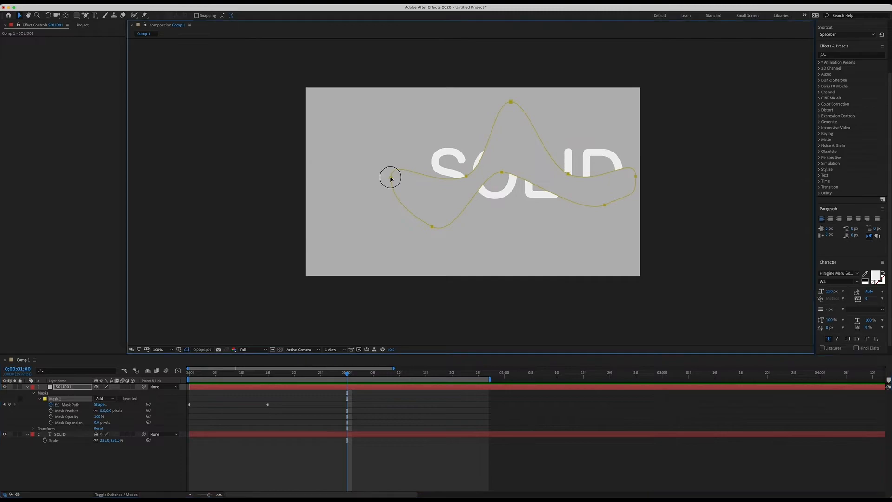
pyautogui.click(503, 172)
pyautogui.click(432, 226)
pyautogui.moveTo(604, 205); pyautogui.dragTo(603, 234)
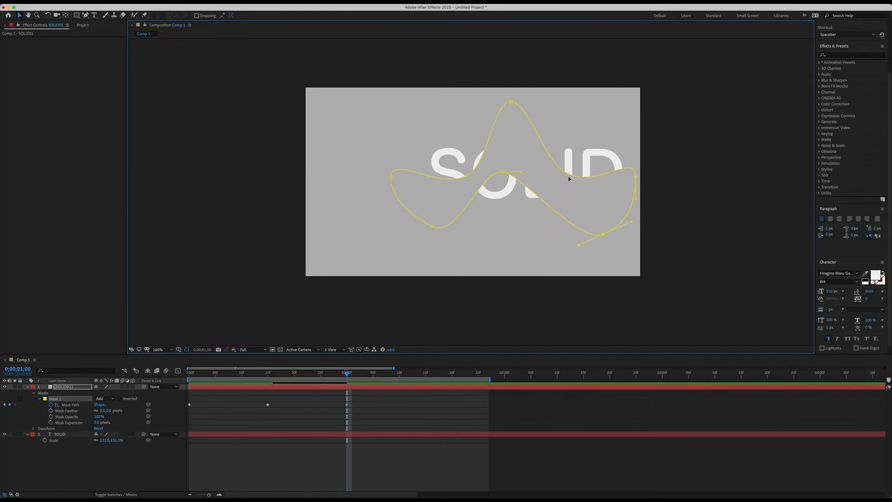
pyautogui.moveTo(569, 177); pyautogui.dragTo(575, 211)
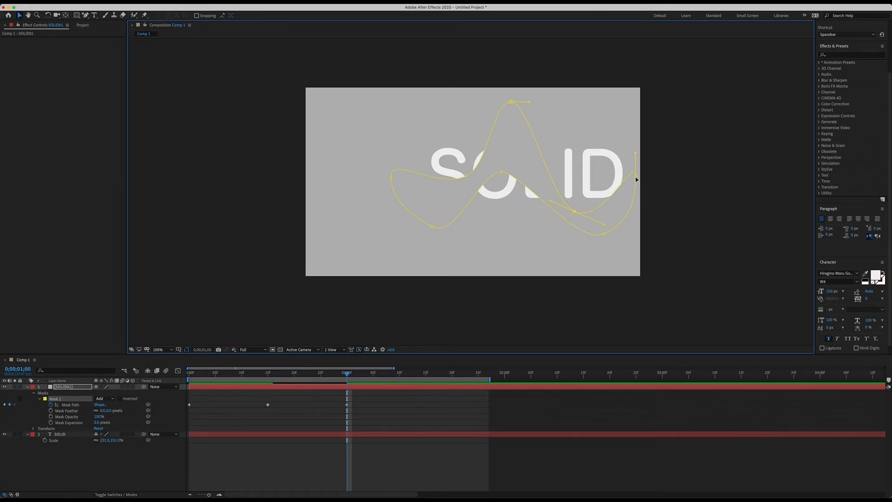
pyautogui.moveTo(637, 179); pyautogui.dragTo(641, 195)
pyautogui.moveTo(502, 174); pyautogui.dragTo(500, 222)
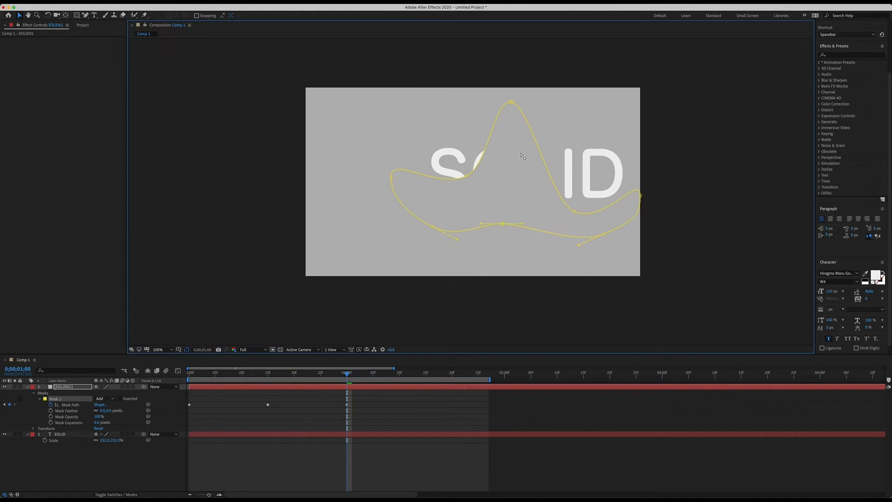
pyautogui.click(511, 103)
pyautogui.moveTo(511, 102); pyautogui.dragTo(536, 173)
# Step: At 0;00;01;15, lower the upper-left and top points of Mask 1 below the text until the whole word SOLID is uncovered
pyautogui.moveTo(348, 374); pyautogui.dragTo(425, 413)
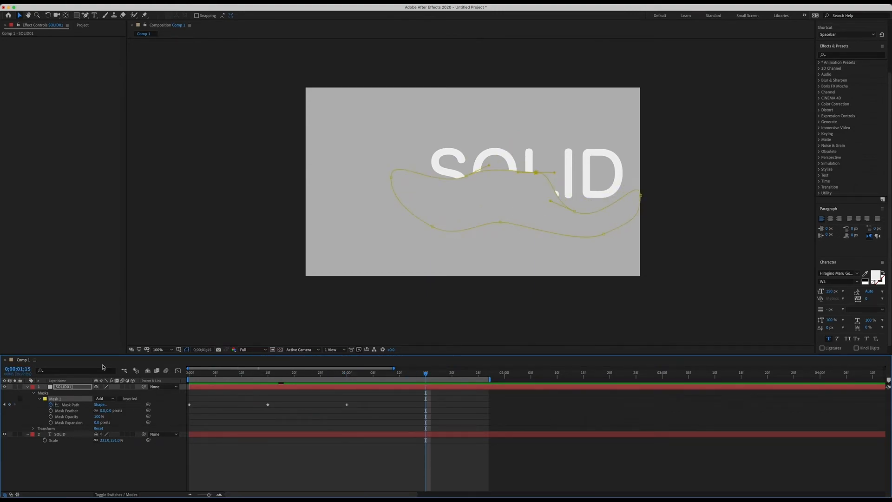
pyautogui.click(467, 179)
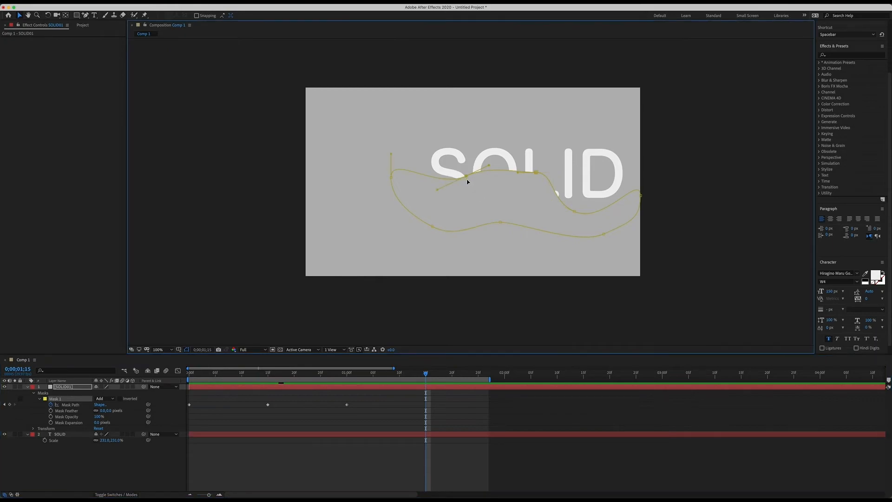
pyautogui.moveTo(467, 178); pyautogui.dragTo(465, 205)
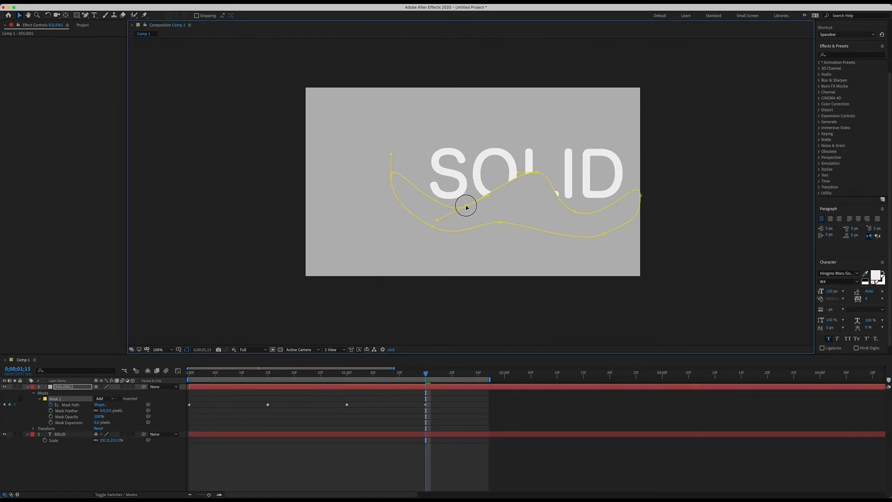
pyautogui.click(537, 174)
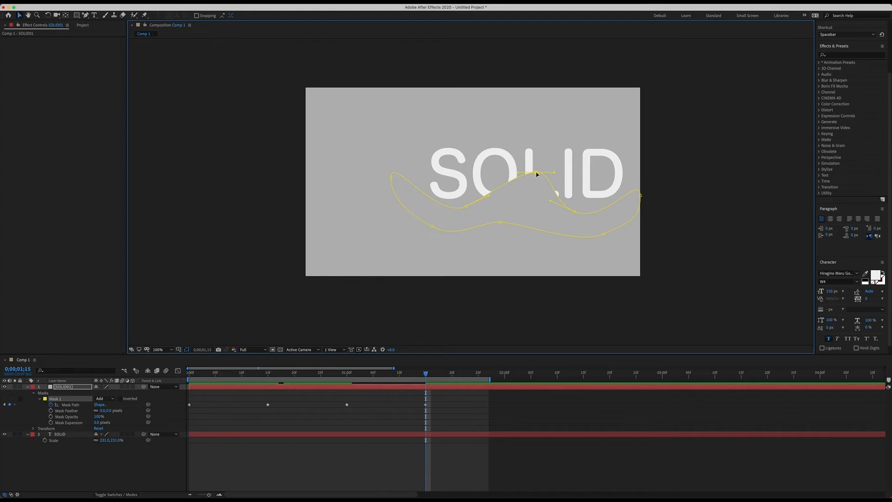
pyautogui.moveTo(536, 174); pyautogui.dragTo(532, 216)
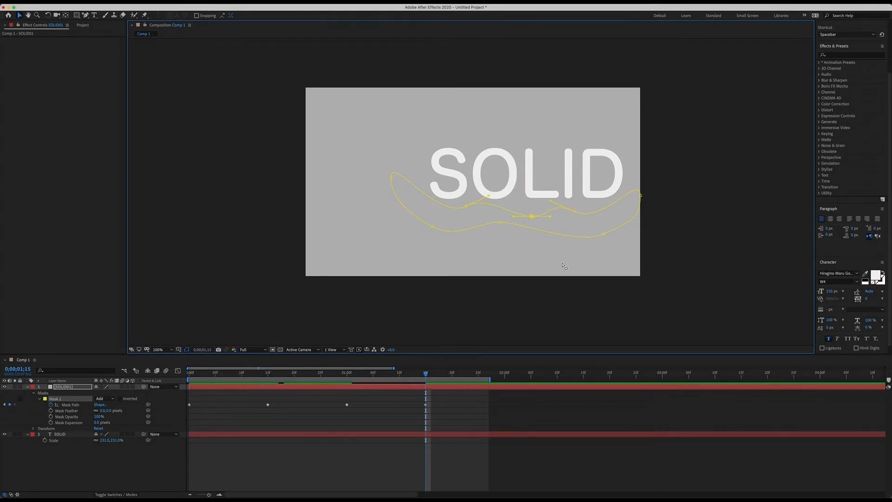
# Step: Deselect the mask and play the four-keyframe wavy reveal from the start of the composition, then stop playback
pyautogui.click(530, 416)
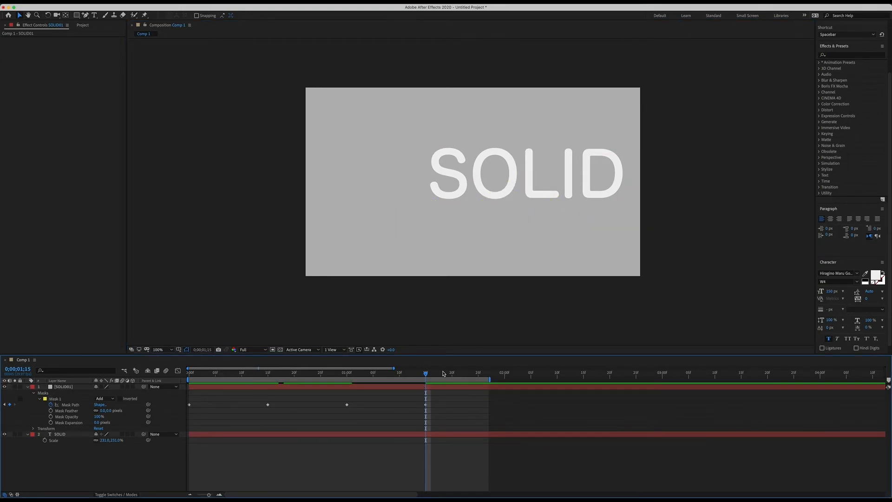
pyautogui.press('space')
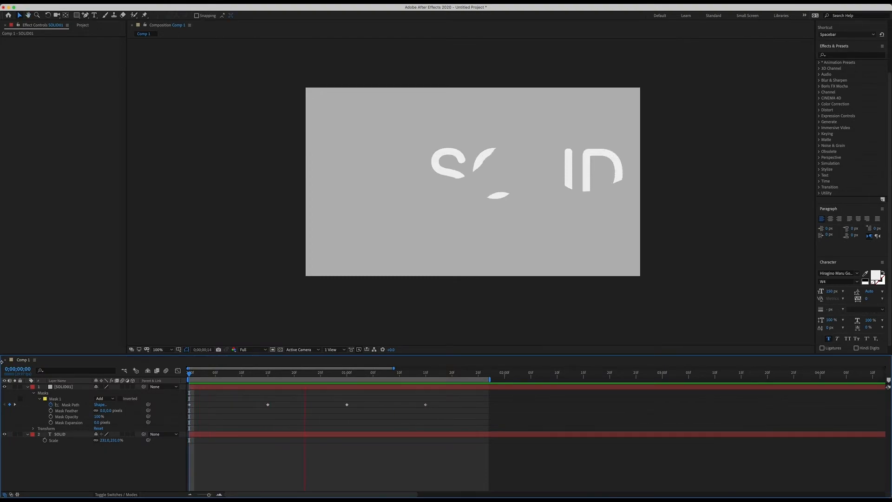
pyautogui.press('space')
# Step: Delete the three Mask Path keyframes after the first one and return to the start of the composition
pyautogui.moveTo(259, 395); pyautogui.dragTo(445, 419)
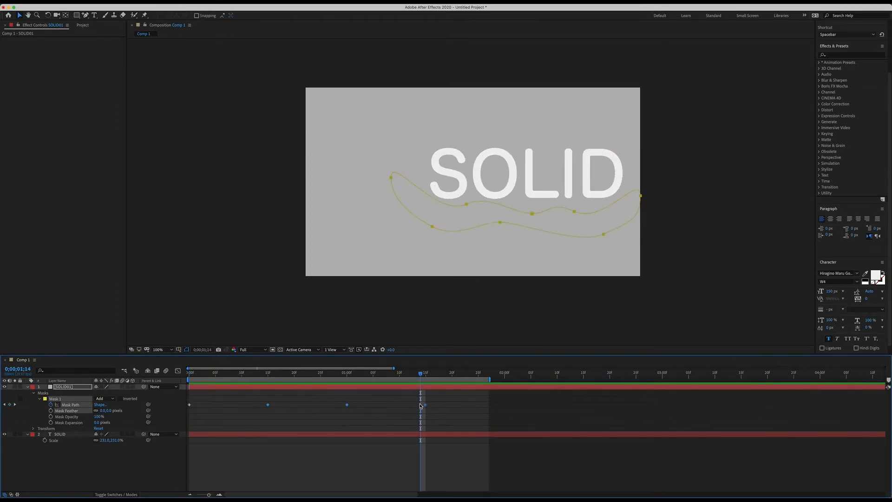
pyautogui.press('Delete')
pyautogui.press('Home')
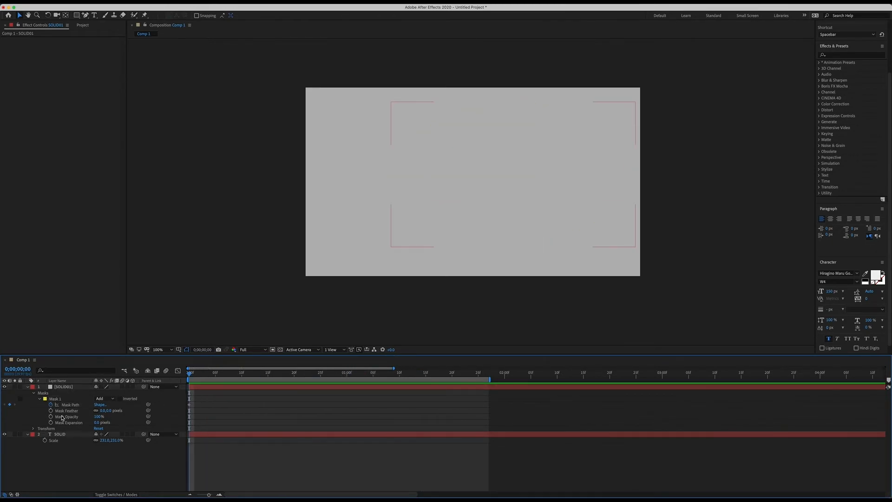
# Step: At 0;00;00;15, move only the left point of Mask 1 rightward to the stem of the letter L
pyautogui.click(55, 399)
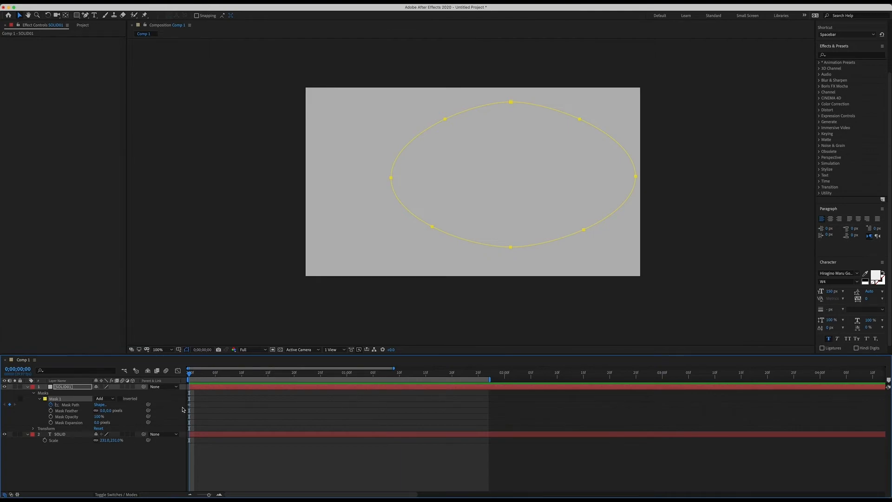
pyautogui.click(18, 370)
pyautogui.write('15')
pyautogui.press('Return')
pyautogui.click(21, 16)
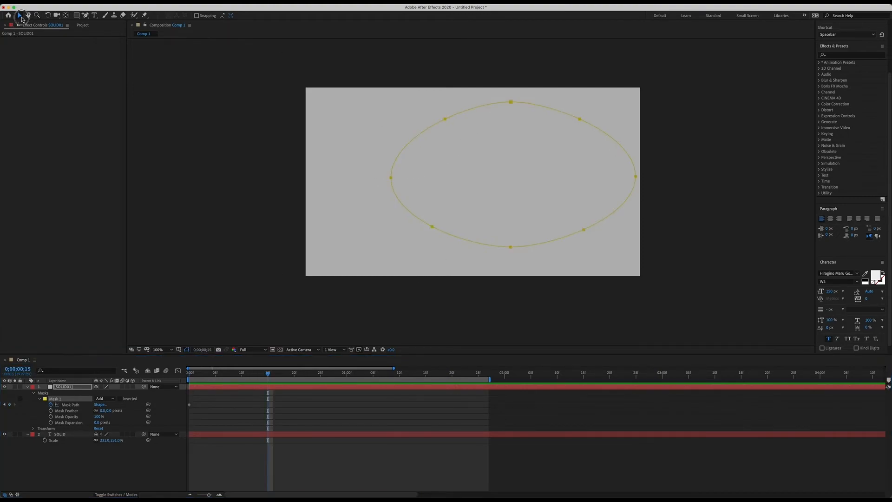
pyautogui.click(391, 177)
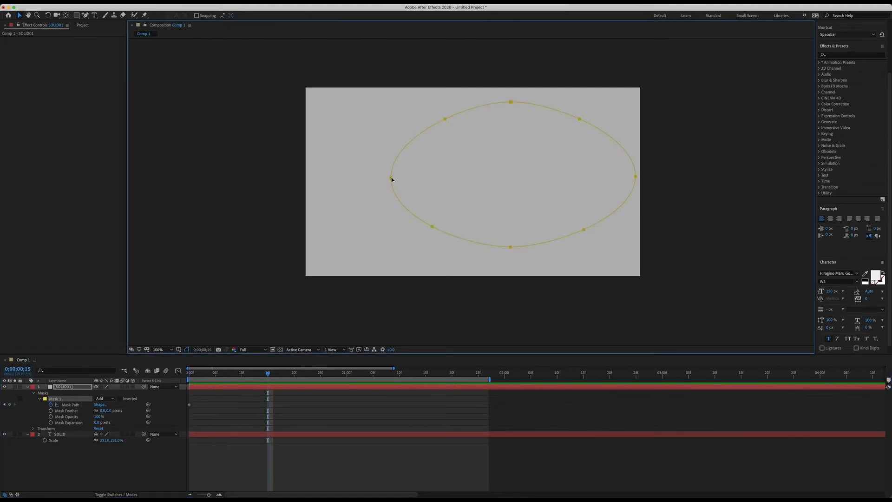
pyautogui.moveTo(378, 155); pyautogui.dragTo(403, 193)
pyautogui.click(391, 179)
pyautogui.moveTo(393, 181); pyautogui.dragTo(533, 179)
# Step: Shift Mask 1's upper-left, top and upper-right points rightward and move its left point further across the letter L
pyautogui.moveTo(446, 120); pyautogui.dragTo(531, 104)
pyautogui.click(580, 121)
pyautogui.moveTo(580, 121); pyautogui.dragTo(619, 119)
pyautogui.moveTo(474, 120); pyautogui.dragTo(522, 116)
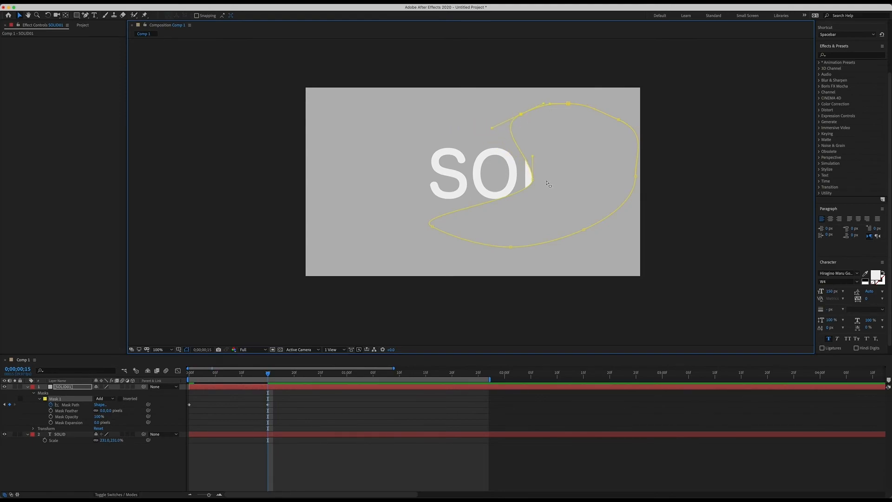
pyautogui.moveTo(534, 180); pyautogui.dragTo(556, 179)
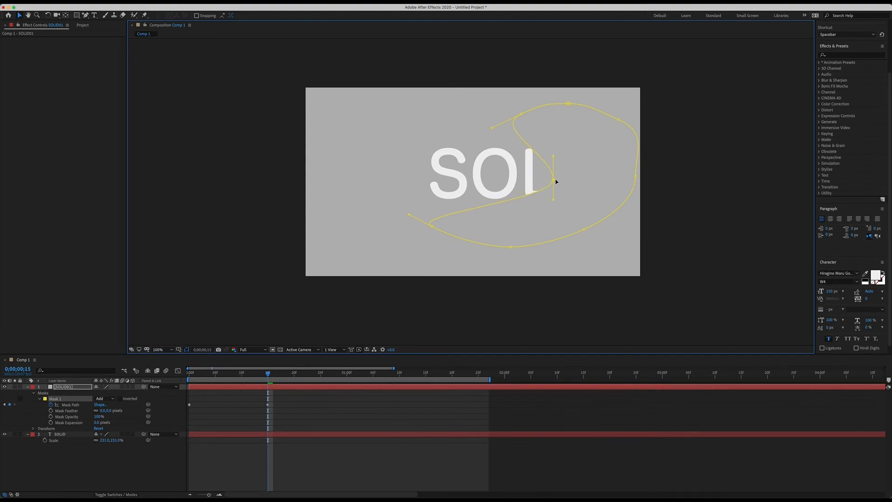
# Step: Move the lower-left and lower-right vertices of Mask 1 rightward to uncover more of the L, then deselect the mask
pyautogui.click(433, 227)
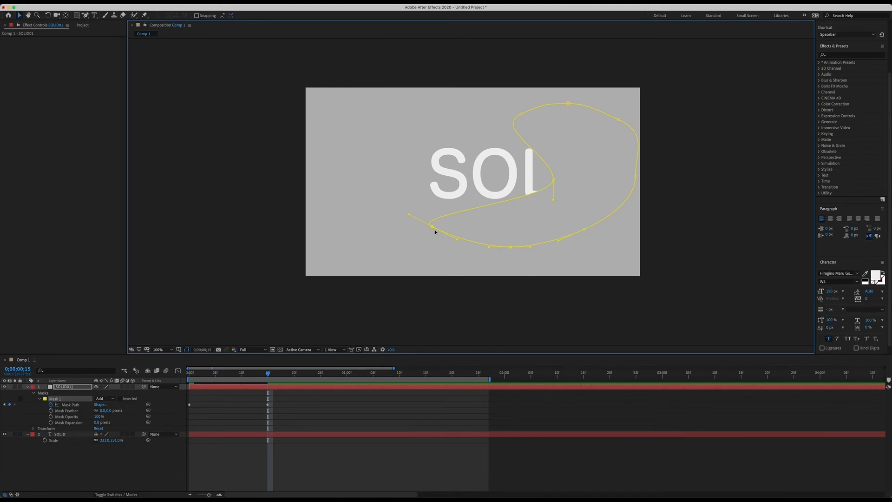
pyautogui.moveTo(432, 228); pyautogui.dragTo(513, 238)
pyautogui.moveTo(583, 231); pyautogui.dragTo(649, 244)
pyautogui.click(298, 404)
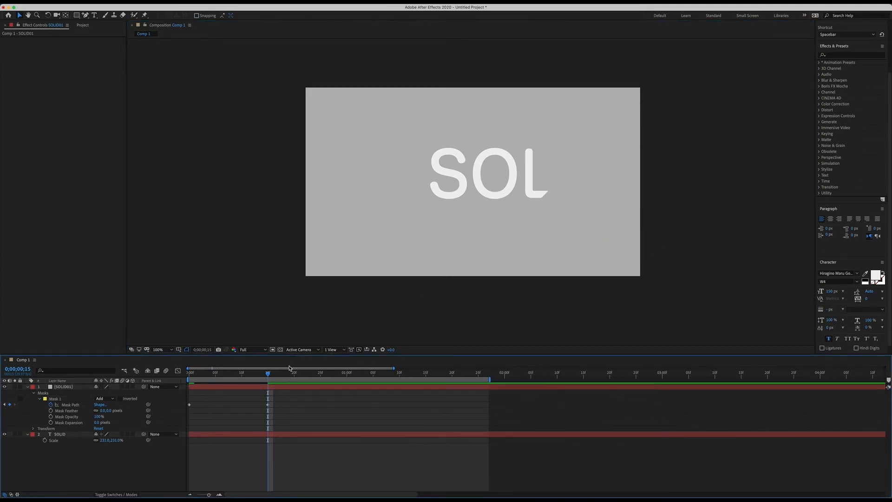
# Step: Play the mask reveal from the start of the composition
pyautogui.moveTo(268, 374); pyautogui.dragTo(35, 392)
pyautogui.press('space')
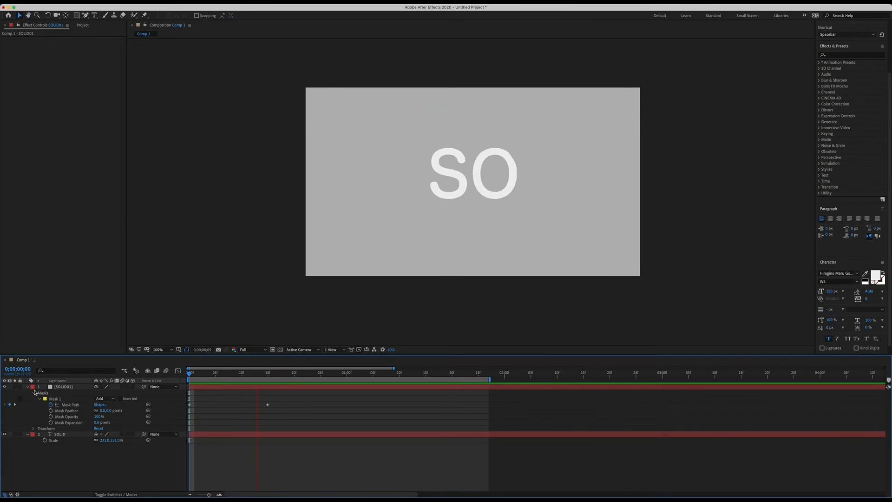
pyautogui.press('space')
# Step: At 0;00;01;00, move only the left point of Mask 1 rightward to the stem of the letter D
pyautogui.click(18, 368)
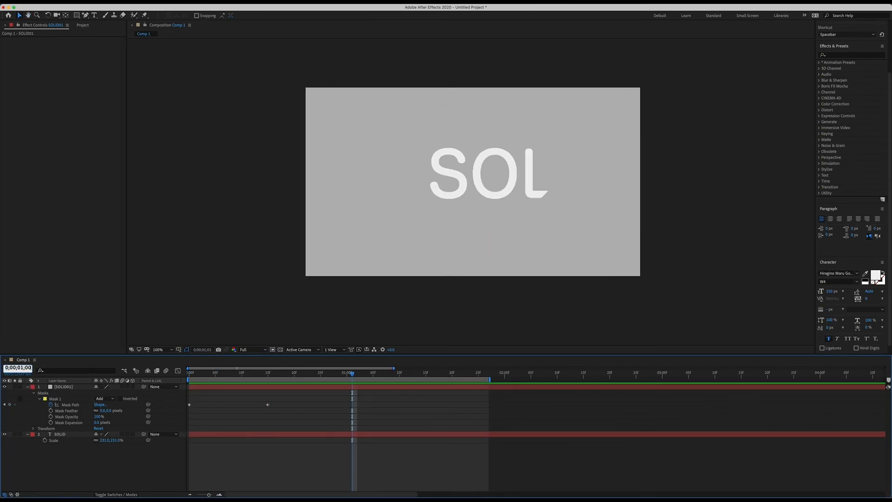
pyautogui.press('Return')
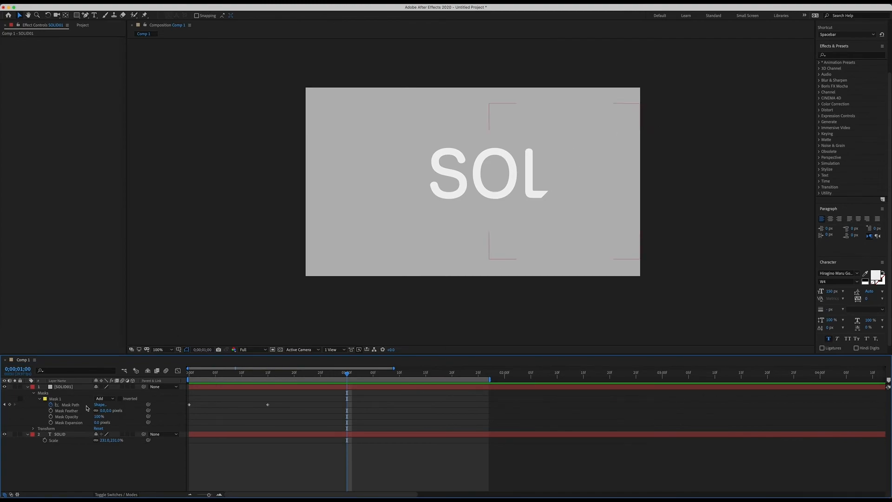
pyautogui.click(52, 399)
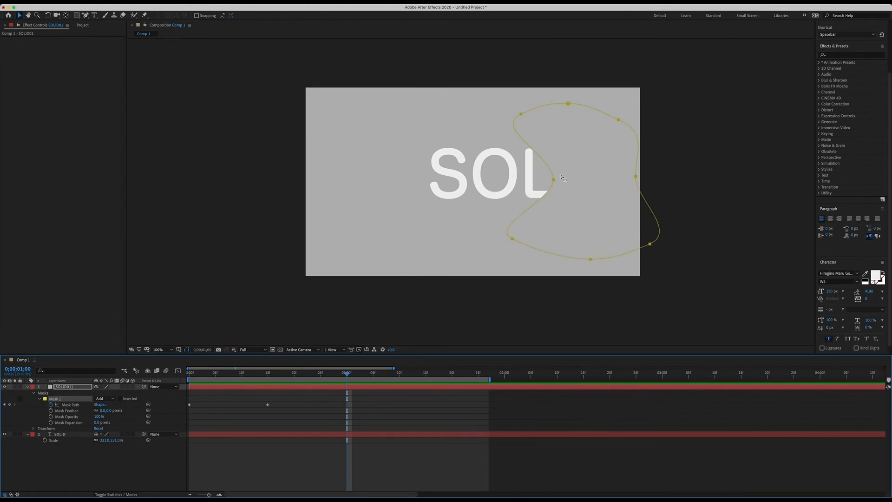
pyautogui.moveTo(556, 179); pyautogui.dragTo(561, 188)
pyautogui.press('super+z')
pyautogui.click(553, 195)
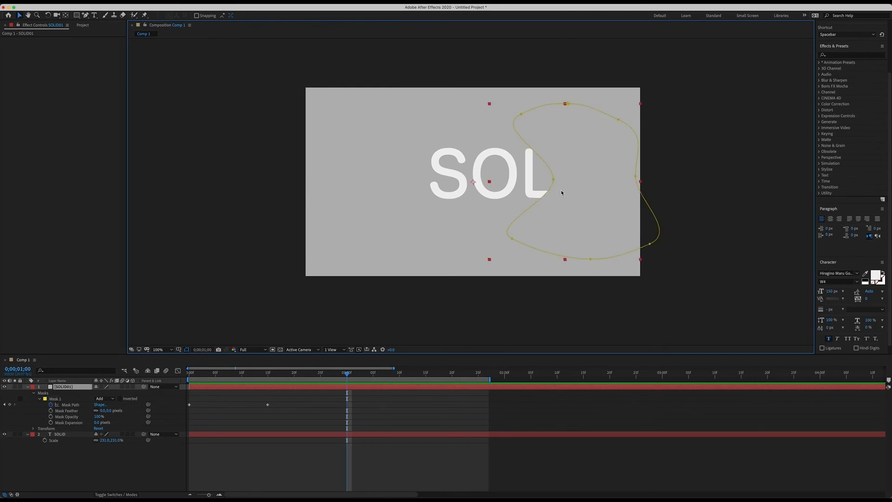
pyautogui.click(553, 180)
pyautogui.moveTo(553, 181); pyautogui.dragTo(601, 182)
# Step: Shift Mask 1's top, upper-right and right points rightward past the frame edge and bring its upper-left point above the letter D
pyautogui.click(569, 104)
pyautogui.moveTo(567, 106); pyautogui.dragTo(585, 95)
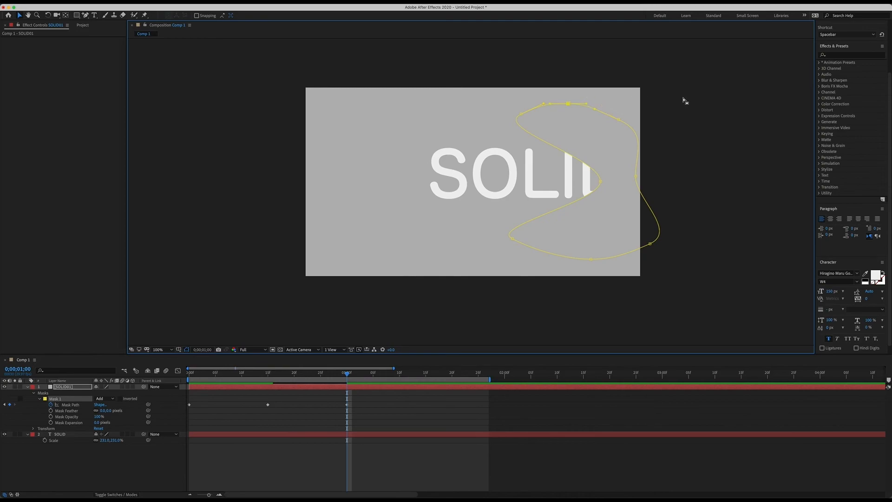
pyautogui.click(619, 120)
pyautogui.moveTo(638, 176); pyautogui.dragTo(713, 181)
pyautogui.moveTo(522, 115); pyautogui.dragTo(625, 111)
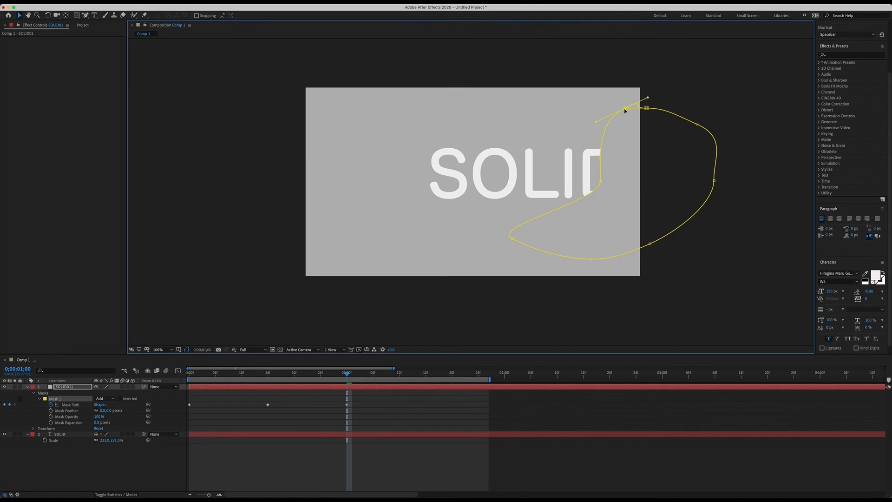
# Step: Move Mask 1's left point beyond the frame and its lower points rightward to uncover the whole D, then deselect the mask
pyautogui.moveTo(601, 184); pyautogui.dragTo(653, 185)
pyautogui.click(543, 241)
pyautogui.moveTo(543, 241); pyautogui.dragTo(563, 239)
pyautogui.click(647, 303)
pyautogui.click(423, 318)
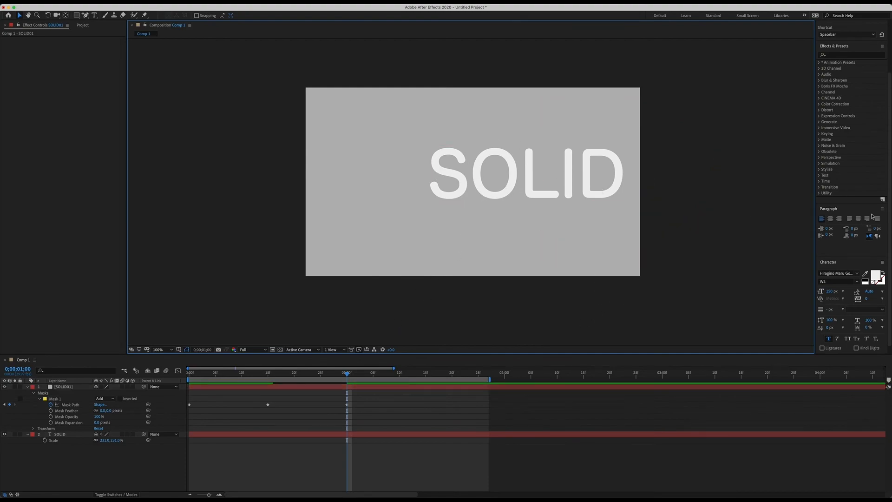
# Step: Preview the full SOLID reveal from the first frame across all three Mask Path keyframes
pyautogui.press('Home')
pyautogui.press('space')
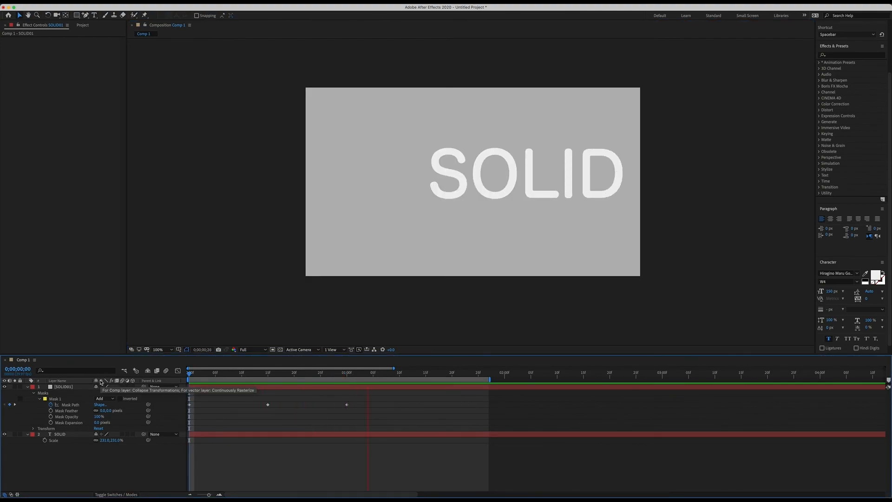
pyautogui.press('space')
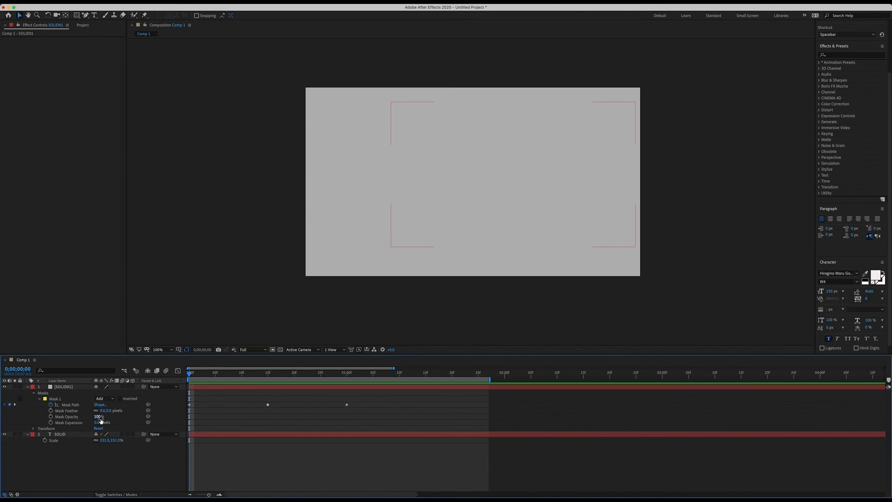
# Step: Try a Mask Opacity of 75% on Mask 1 at 0;00;00;15 and preview the semi-transparent reveal
pyautogui.moveTo(268, 375)
pyautogui.mouseDown()
pyautogui.moveTo(278, 375)
pyautogui.moveTo(268, 376)
pyautogui.mouseUp()
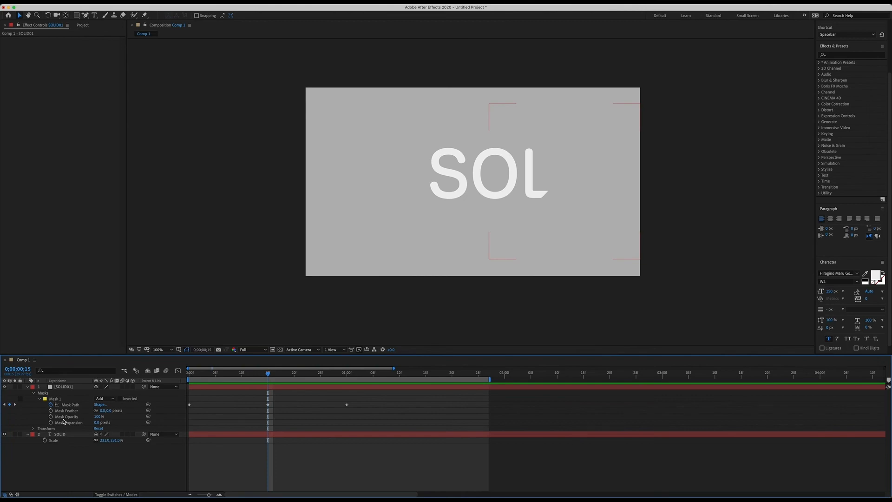
pyautogui.moveTo(98, 418)
pyautogui.mouseDown()
pyautogui.moveTo(80, 420)
pyautogui.moveTo(95, 418)
pyautogui.mouseUp()
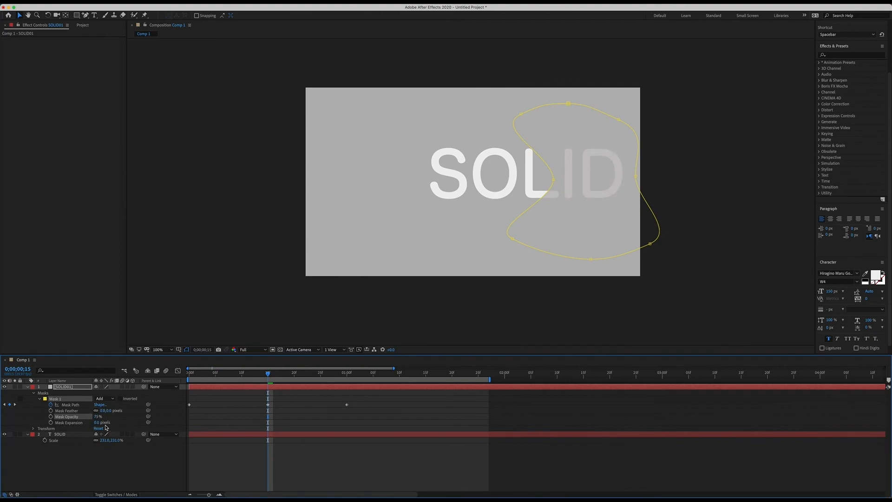
pyautogui.click(565, 416)
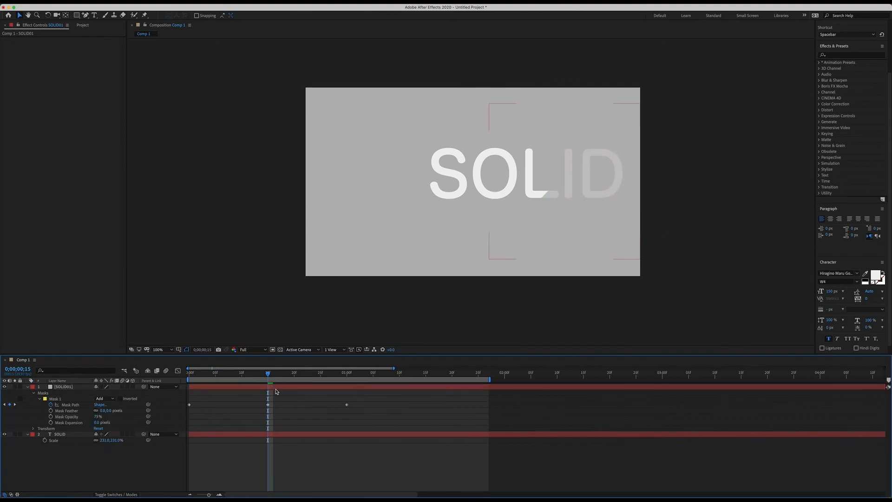
pyautogui.press('space')
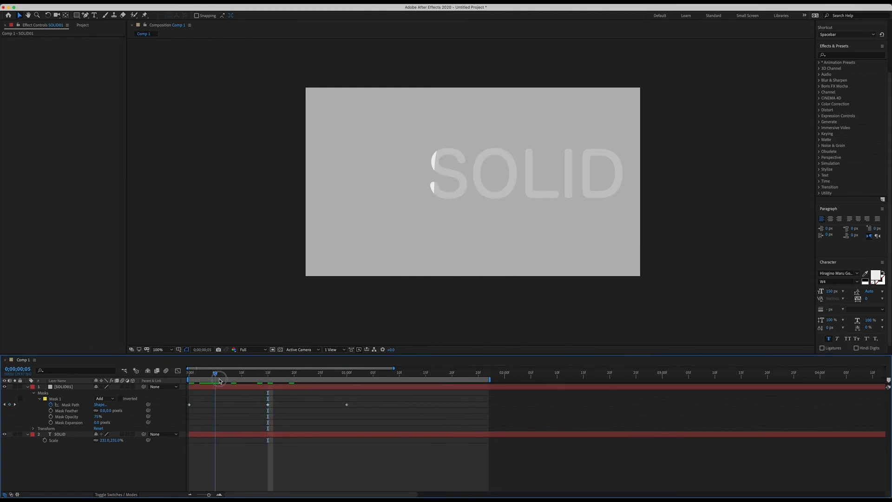
pyautogui.moveTo(293, 381); pyautogui.dragTo(215, 382)
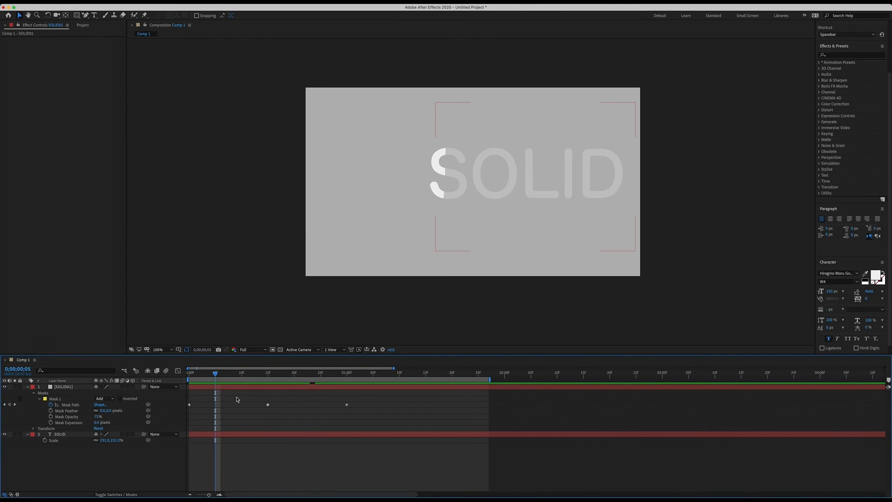
pyautogui.moveTo(215, 375); pyautogui.dragTo(332, 381)
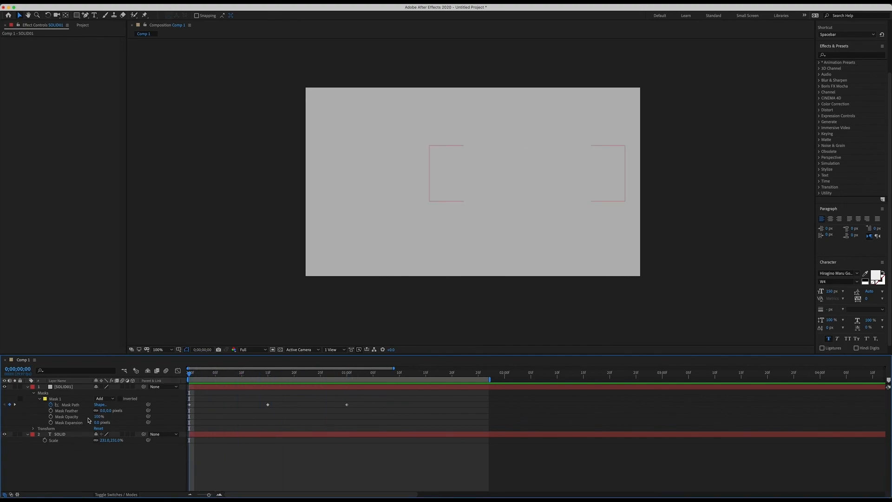
# Step: Set Mask 1's Mask Feather to 92 pixels and preview the soft-edged reveal from the start
pyautogui.click(66, 411)
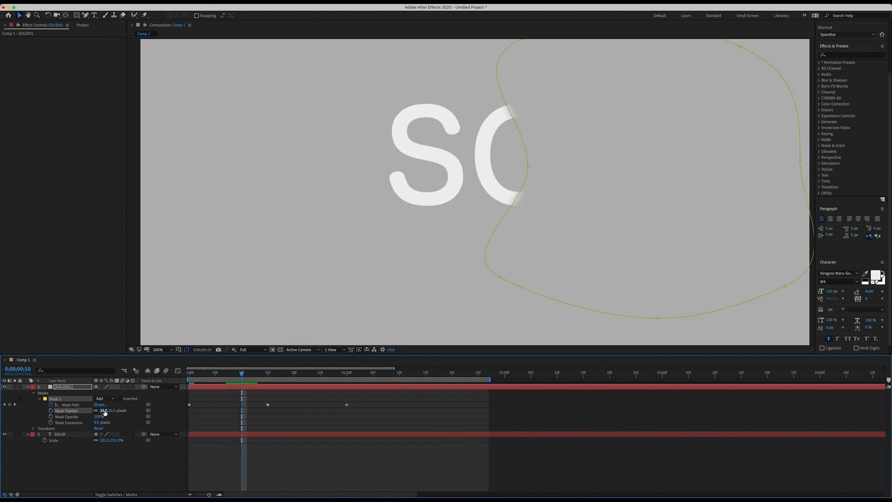
pyautogui.moveTo(104, 411); pyautogui.dragTo(104, 411)
pyautogui.moveTo(242, 375); pyautogui.dragTo(277, 387)
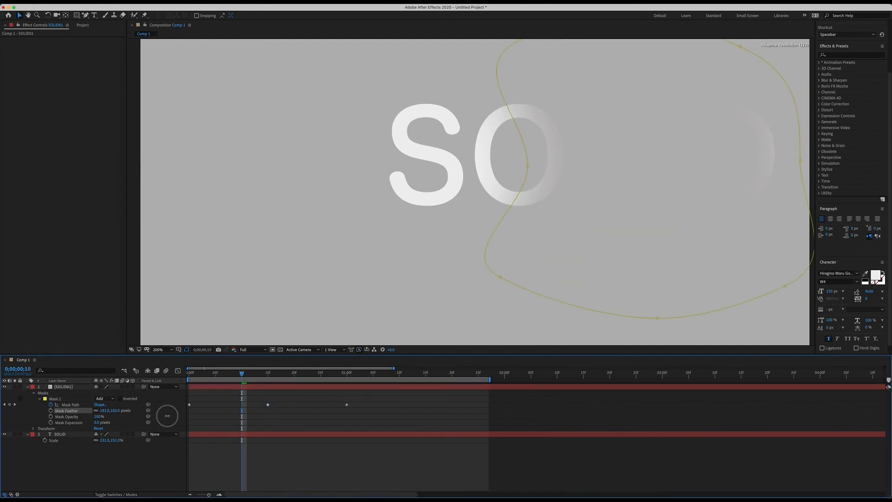
pyautogui.moveTo(166, 415); pyautogui.dragTo(136, 418)
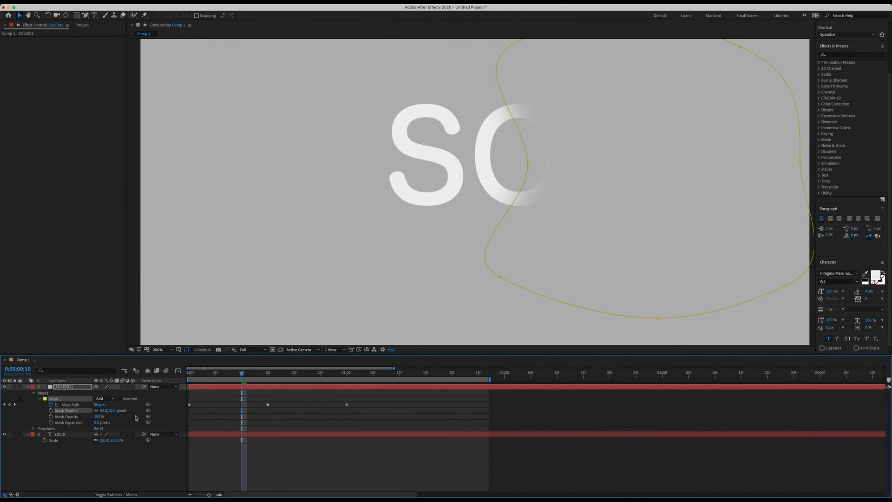
pyautogui.click(568, 467)
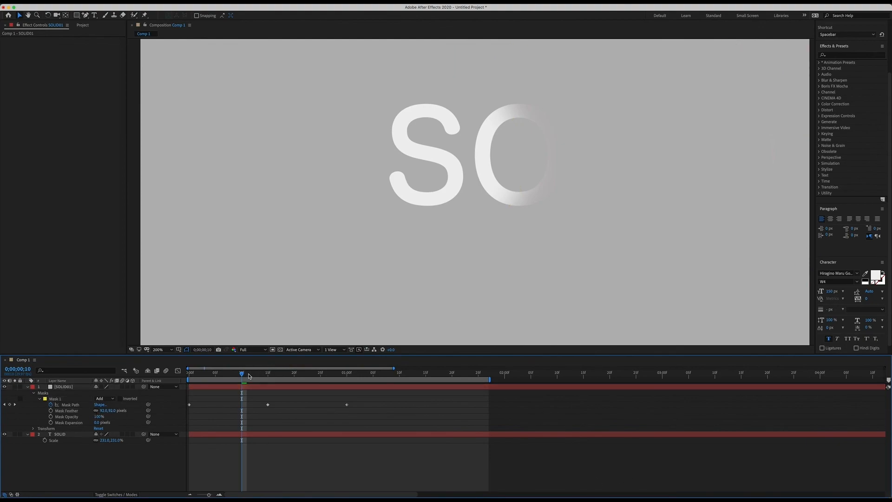
pyautogui.press('space')
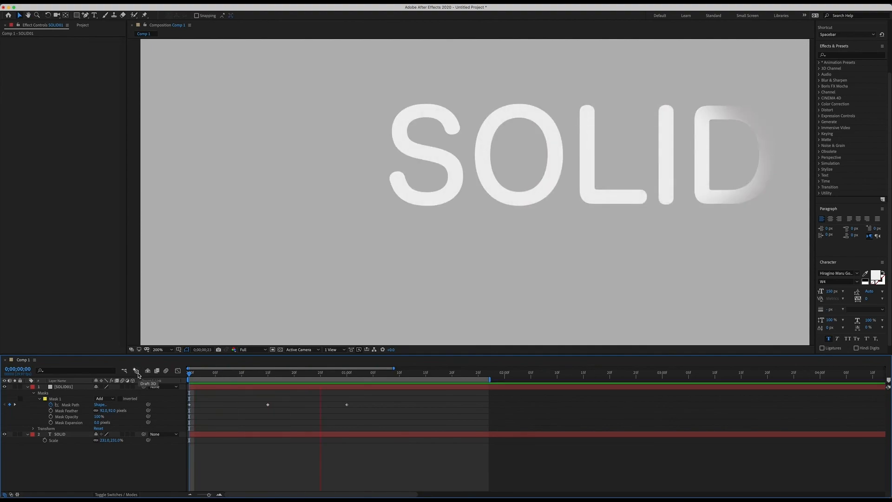
pyautogui.press('space')
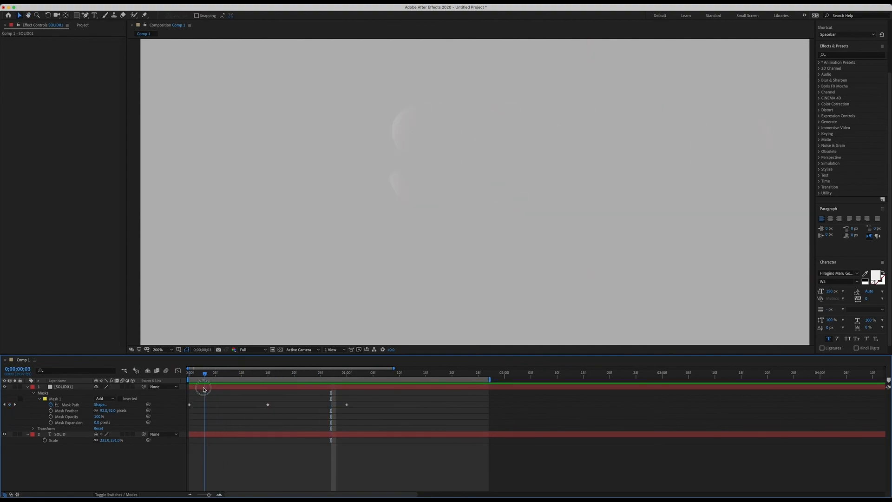